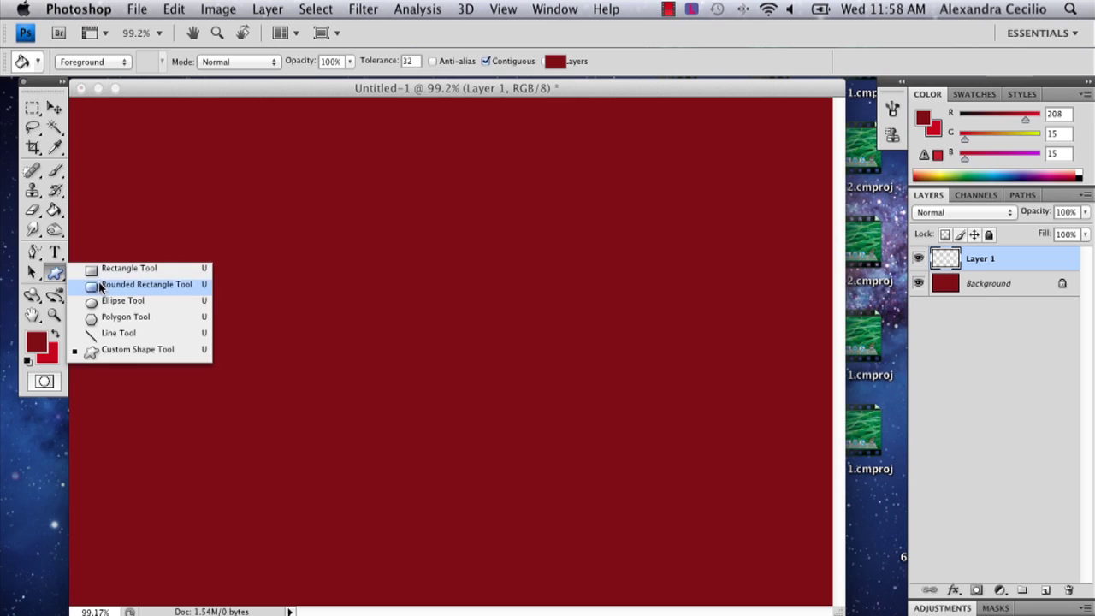
Draw a large white (ffffff) ellipse on the left-centre of the dark red canvas
{"action": "left_click", "coordinate": [107, 301]}
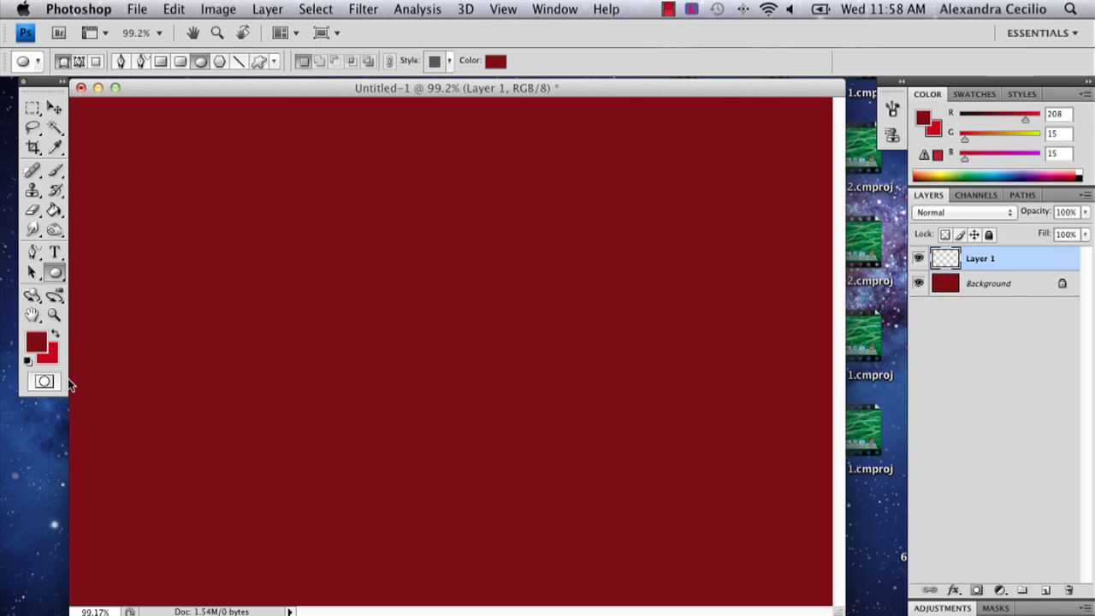
{"action": "left_click", "coordinate": [35, 341]}
{"action": "left_click_drag", "start_coordinate": [597, 195], "coordinate": [540, 125]}
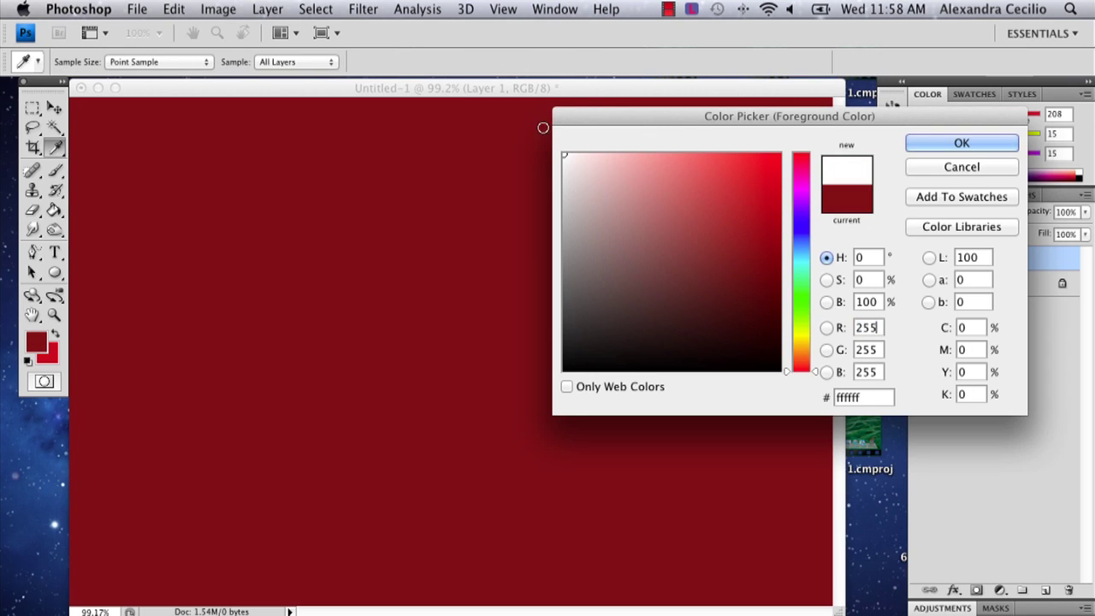
{"action": "left_click", "coordinate": [935, 144]}
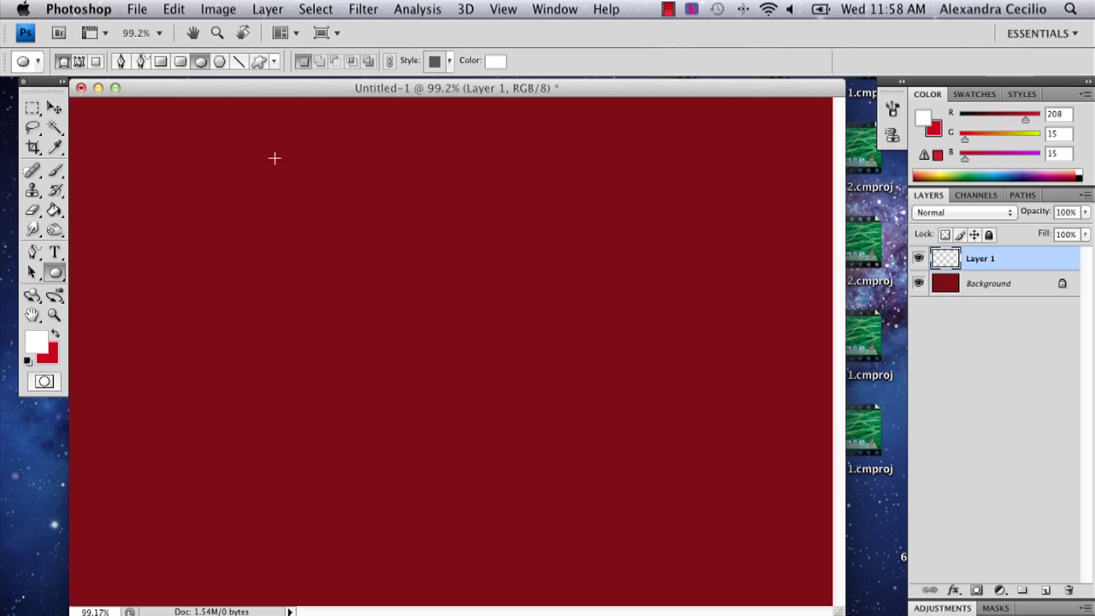
{"action": "left_click_drag", "start_coordinate": [308, 332], "coordinate": [513, 443]}
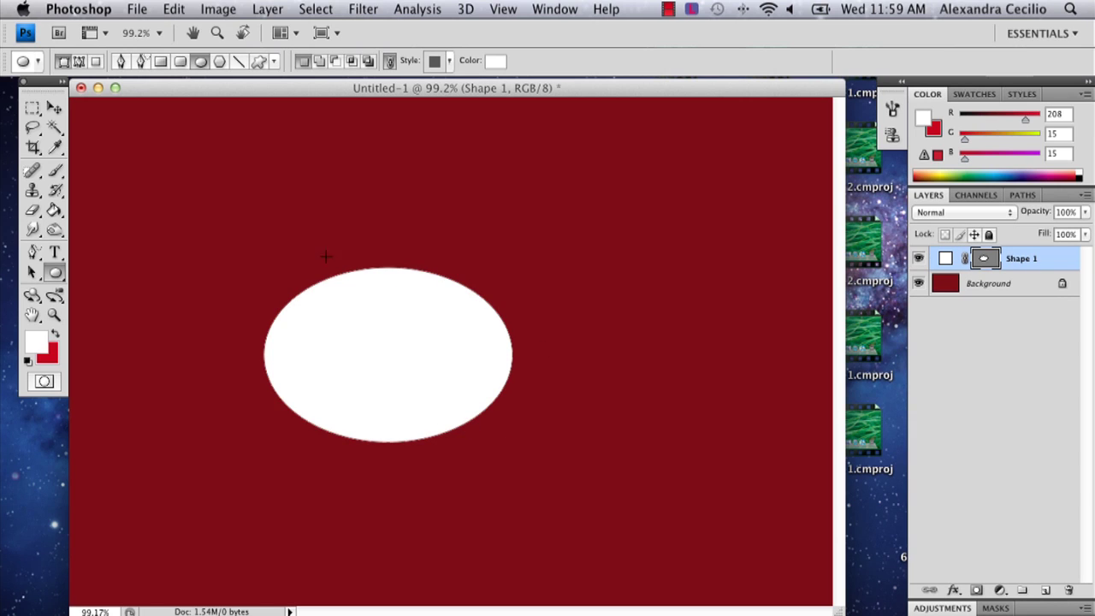
{"action": "left_click", "coordinate": [53, 106]}
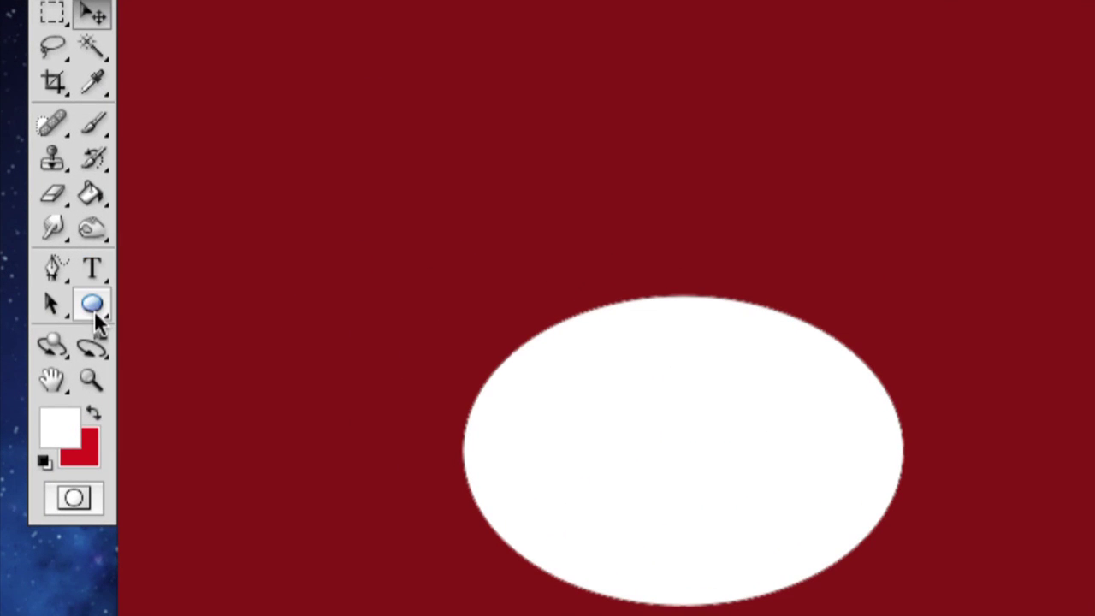
{"action": "left_click_drag", "start_coordinate": [94, 311], "coordinate": [216, 355]}
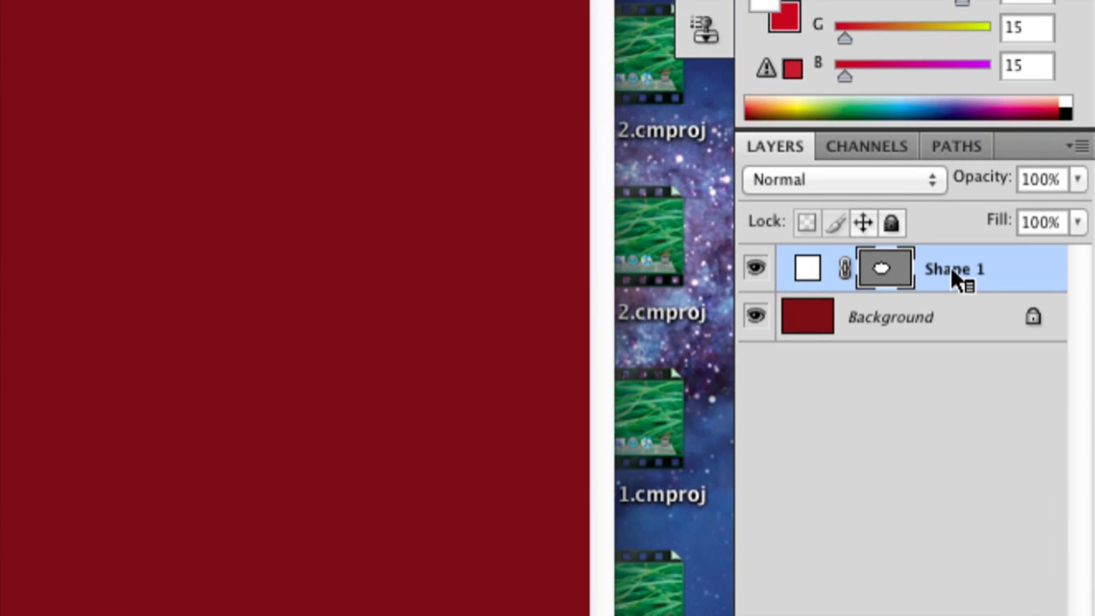
Rasterize the Shape 1 ellipse layer, add an empty Layer 1 above it, and reselect Shape 1
{"action": "right_click", "coordinate": [952, 267]}
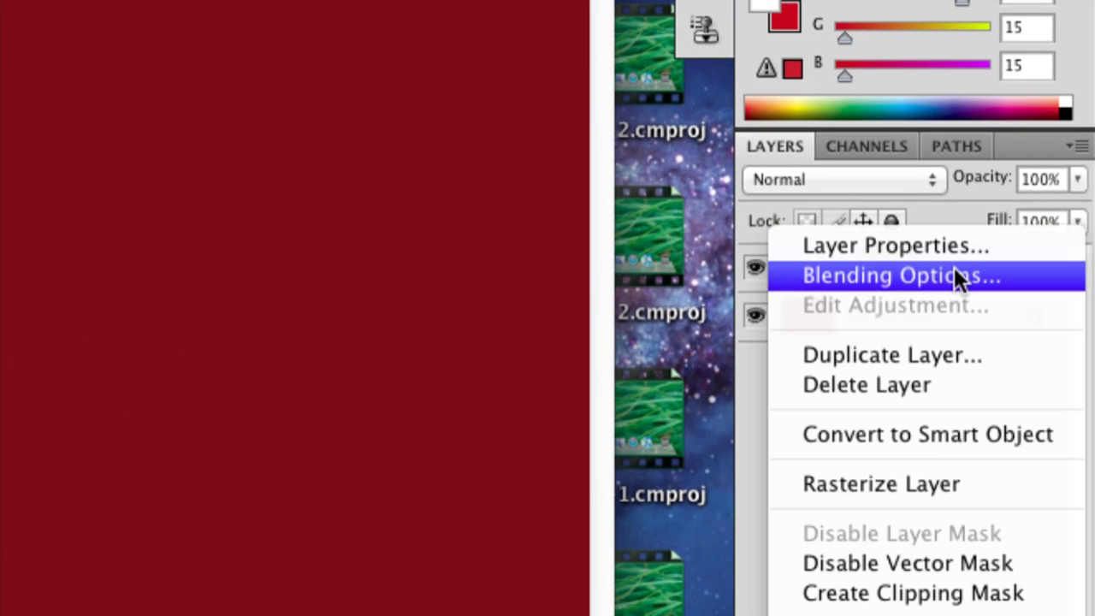
{"action": "left_click", "coordinate": [920, 481]}
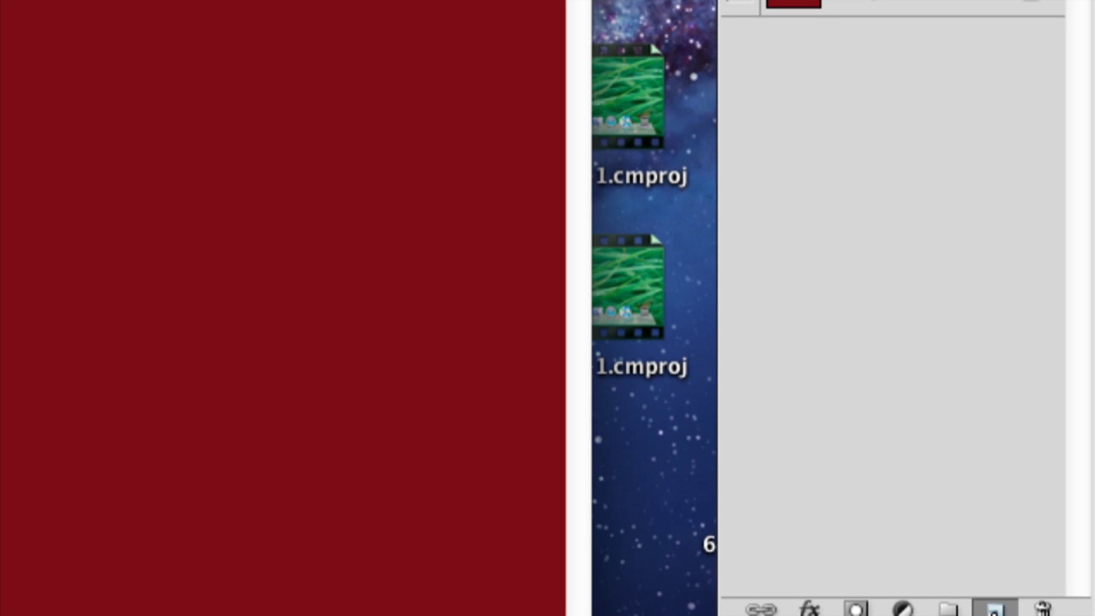
{"action": "left_click", "coordinate": [994, 610]}
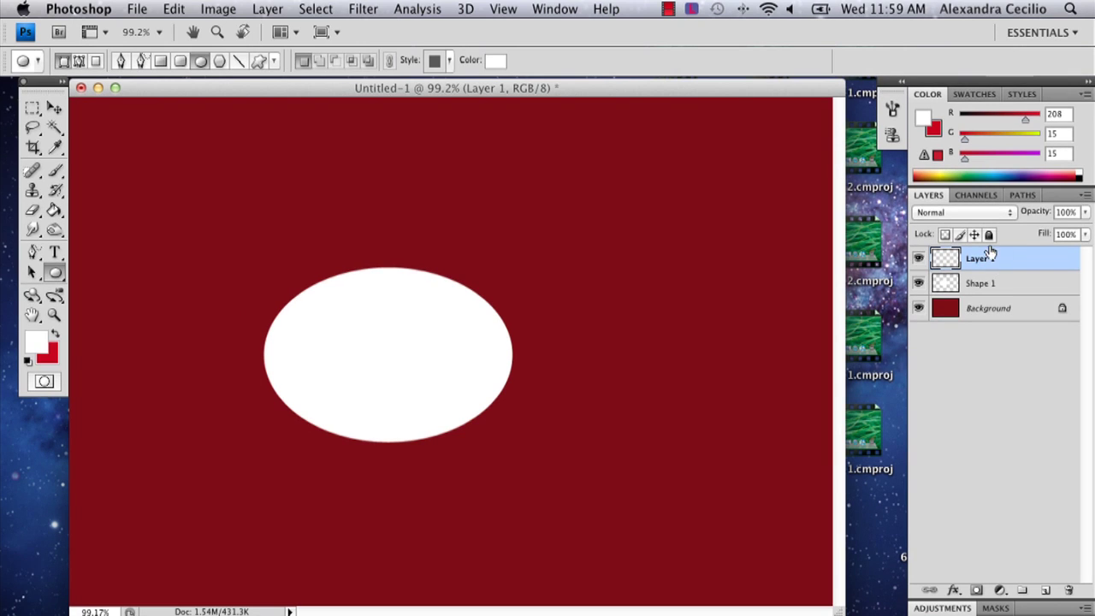
{"action": "left_click", "coordinate": [982, 288]}
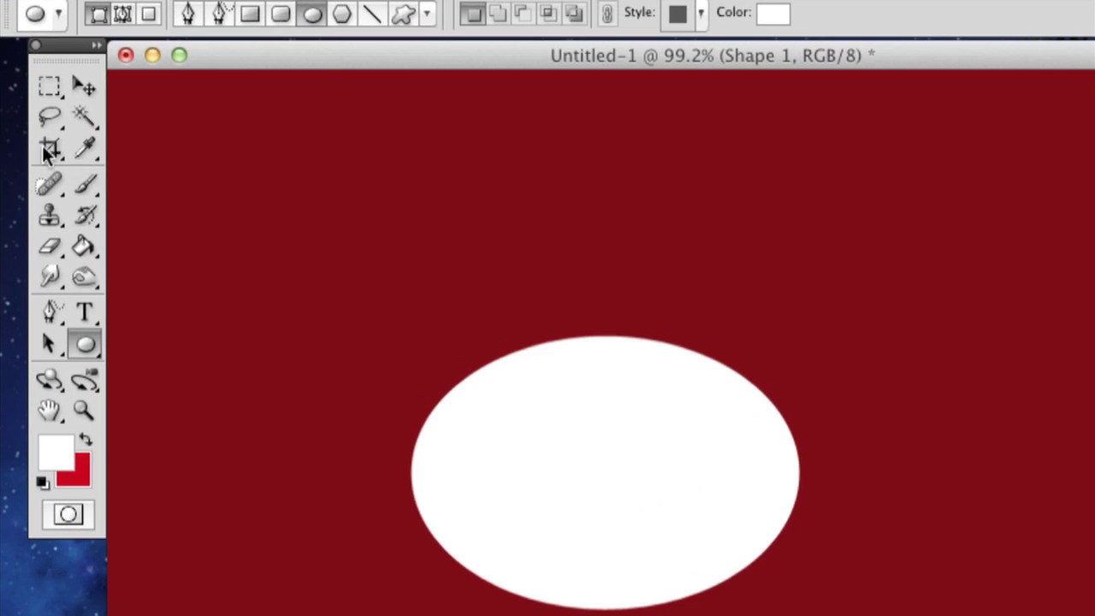
Replace the brush presets with the Dry Media Brushes set and pick the 29 px dry brush
{"action": "left_click", "coordinate": [93, 187]}
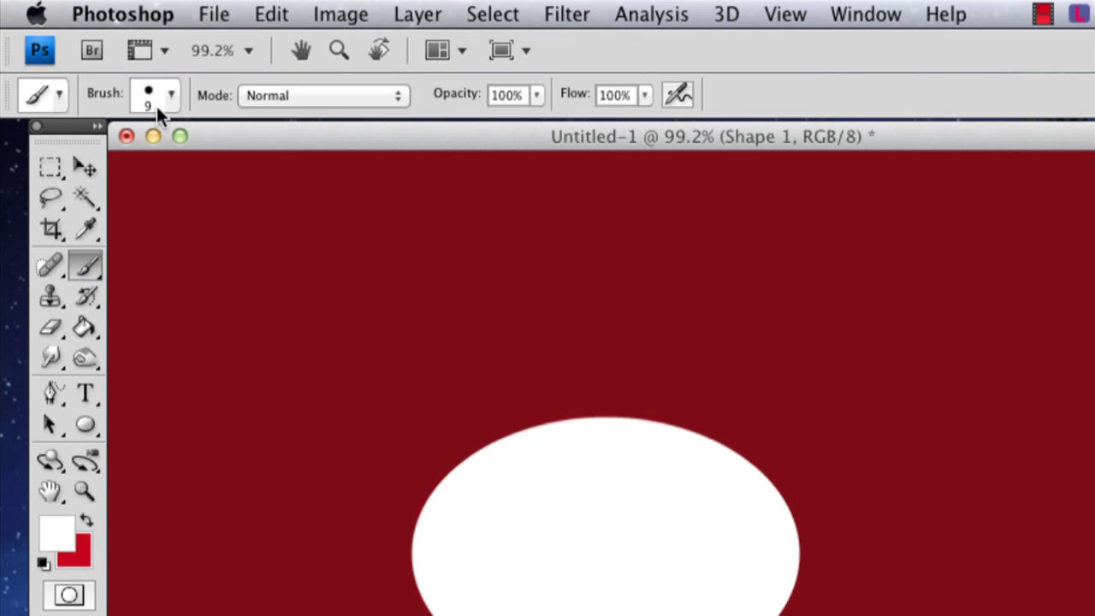
{"action": "left_click", "coordinate": [171, 91]}
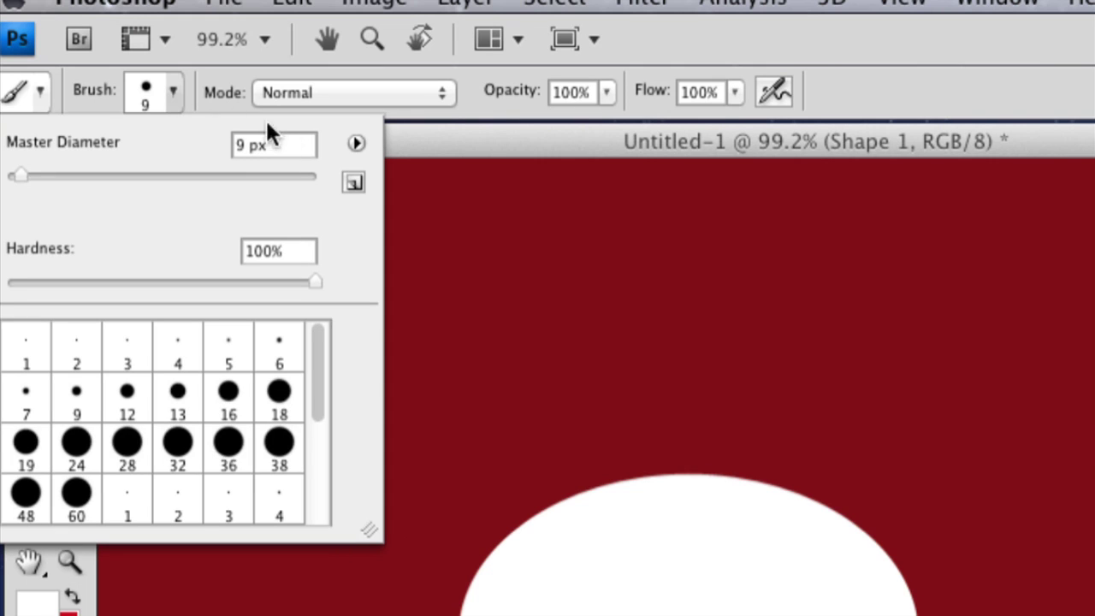
{"action": "left_click", "coordinate": [357, 142]}
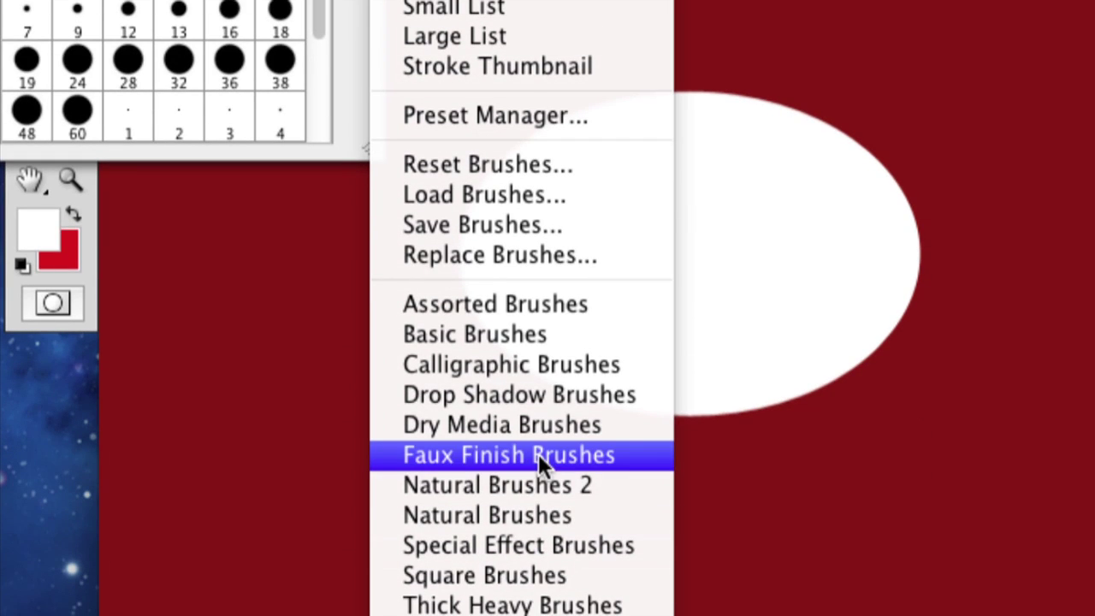
{"action": "left_click", "coordinate": [575, 427]}
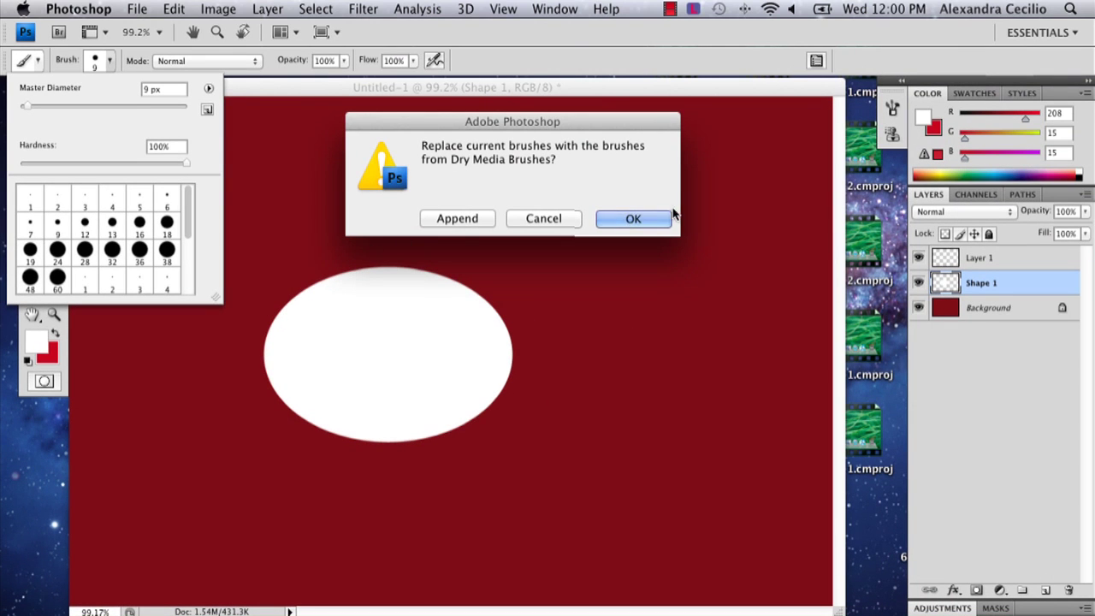
{"action": "left_click", "coordinate": [651, 219]}
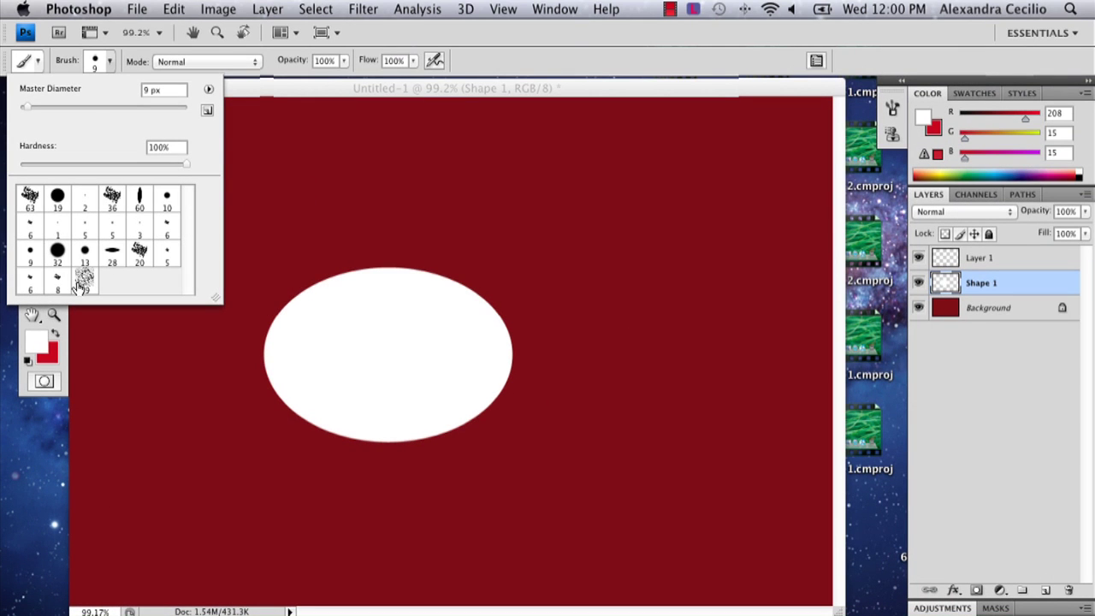
{"action": "left_click", "coordinate": [83, 280]}
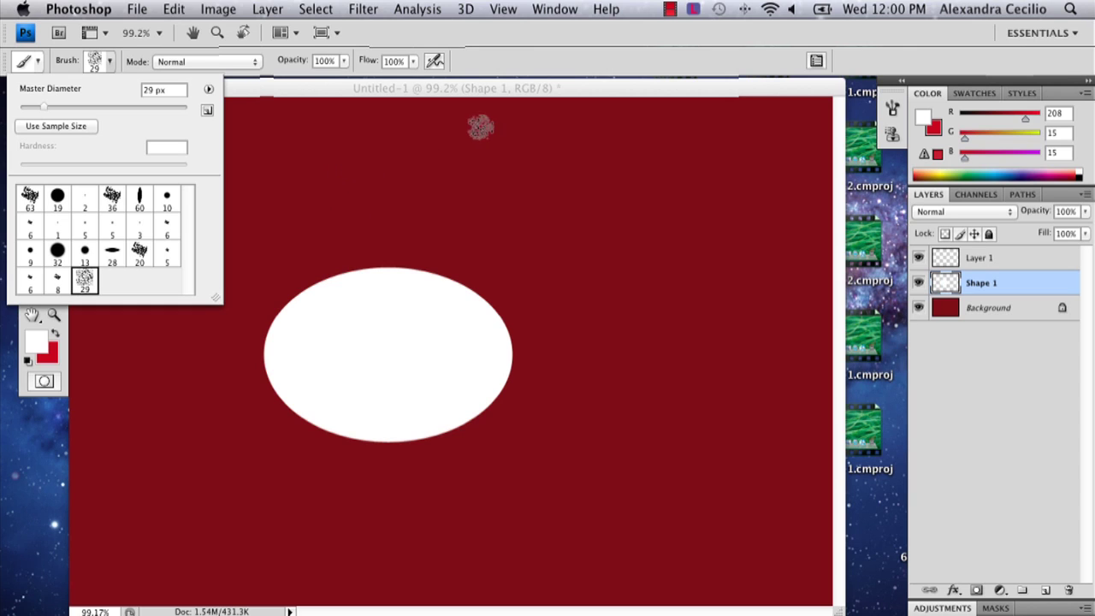
Undo the first stroke and repaint the oval's outline with rough 29 px white dry-brush strokes
{"action": "mouse_move", "coordinate": [281, 303]}
{"action": "left_mouse_down"}
{"action": "mouse_move", "coordinate": [271, 327]}
{"action": "mouse_move", "coordinate": [279, 366]}
{"action": "mouse_move", "coordinate": [293, 373]}
{"action": "mouse_move", "coordinate": [270, 337]}
{"action": "mouse_move", "coordinate": [264, 353]}
{"action": "mouse_move", "coordinate": [283, 392]}
{"action": "mouse_move", "coordinate": [328, 420]}
{"action": "mouse_move", "coordinate": [404, 432]}
{"action": "mouse_move", "coordinate": [431, 428]}
{"action": "mouse_move", "coordinate": [488, 389]}
{"action": "mouse_move", "coordinate": [500, 363]}
{"action": "mouse_move", "coordinate": [494, 329]}
{"action": "left_mouse_up"}
{"action": "key", "text": "super+z"}
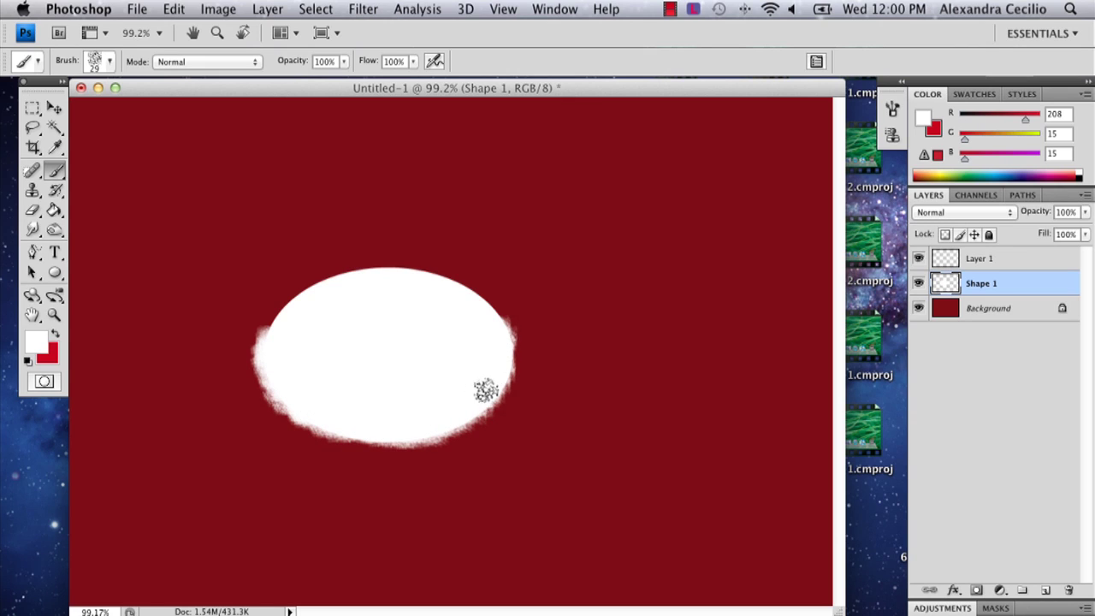
{"action": "mouse_move", "coordinate": [282, 332]}
{"action": "left_mouse_down"}
{"action": "mouse_move", "coordinate": [347, 279]}
{"action": "mouse_move", "coordinate": [415, 278]}
{"action": "mouse_move", "coordinate": [475, 302]}
{"action": "mouse_move", "coordinate": [498, 335]}
{"action": "mouse_move", "coordinate": [473, 297]}
{"action": "mouse_move", "coordinate": [412, 277]}
{"action": "mouse_move", "coordinate": [324, 288]}
{"action": "mouse_move", "coordinate": [305, 269]}
{"action": "left_mouse_up"}
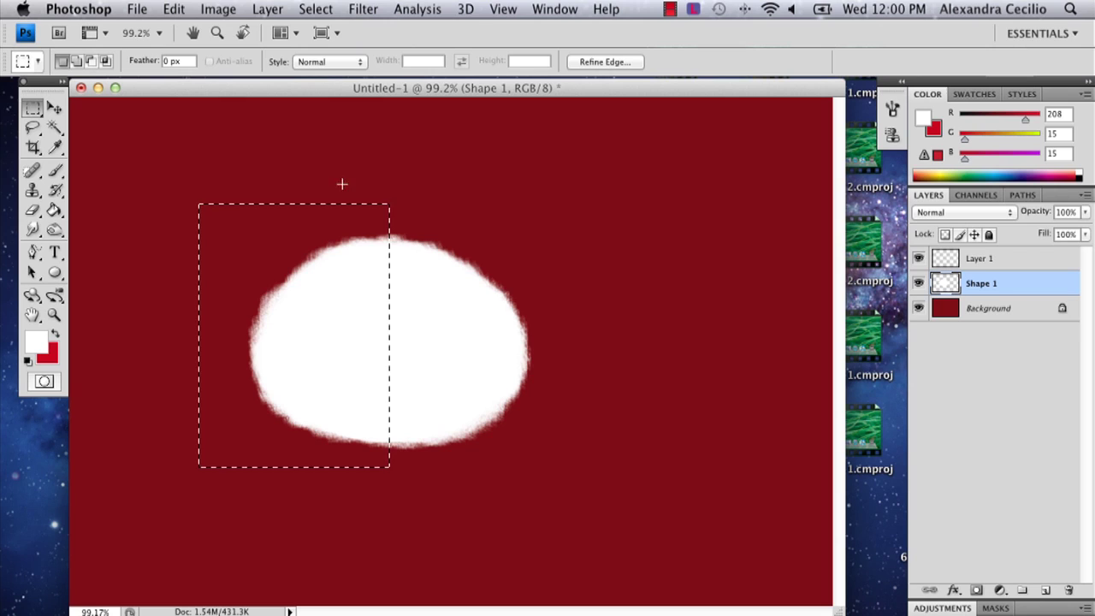
Marquee-select part of the fuzzy head and delete it, leaving one half
{"action": "left_click", "coordinate": [209, 185]}
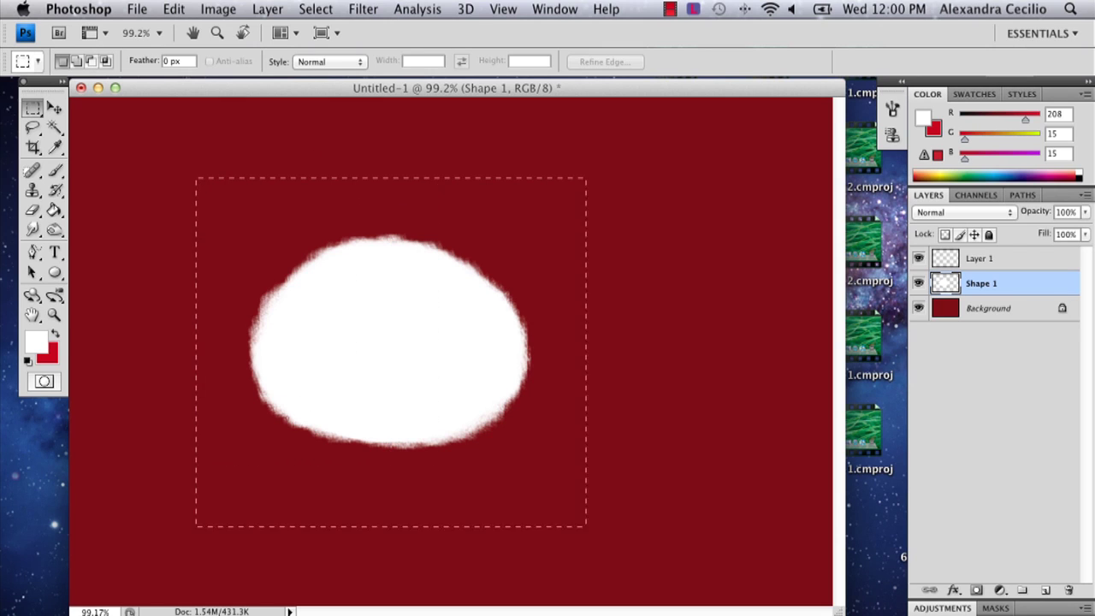
{"action": "left_click_drag", "start_coordinate": [586, 526], "coordinate": [613, 521]}
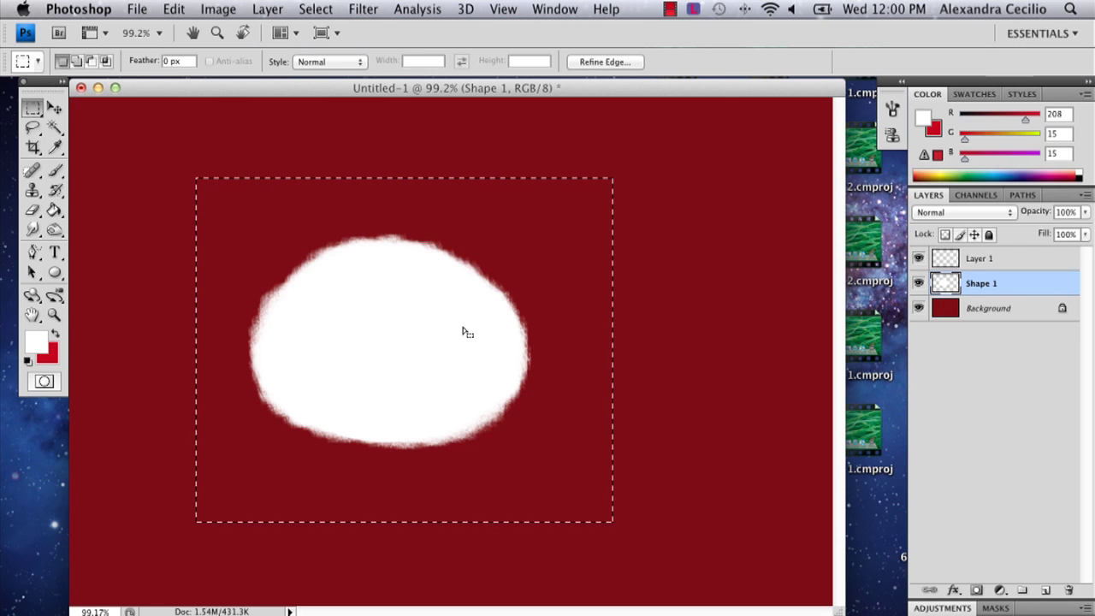
{"action": "key", "text": "Delete"}
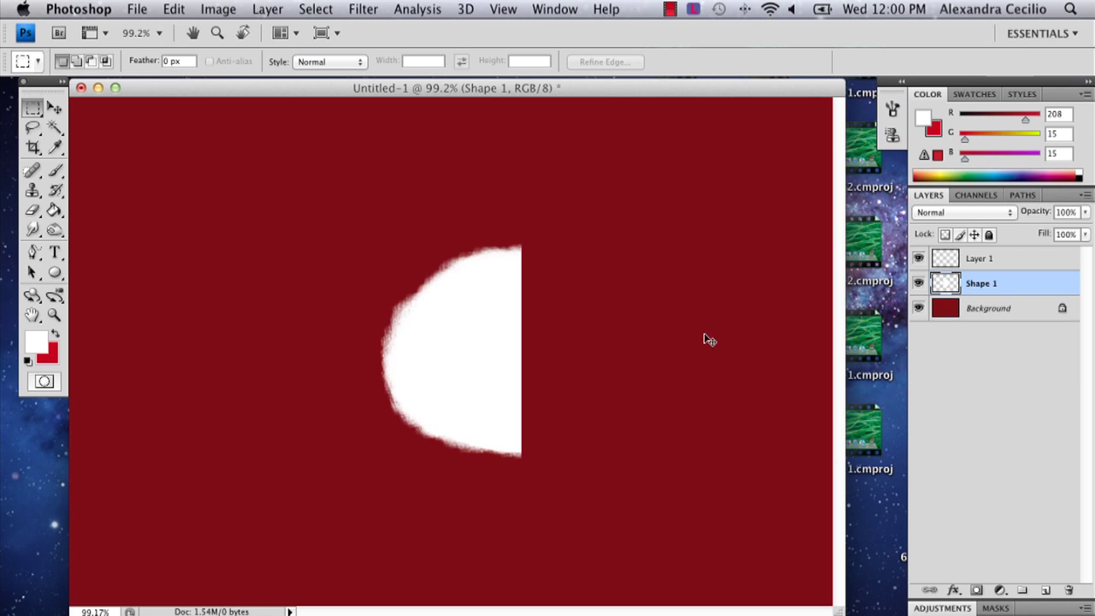
Option-drag a duplicate of the remaining half to its right as Shape 1 copy
{"action": "left_click", "coordinate": [54, 108]}
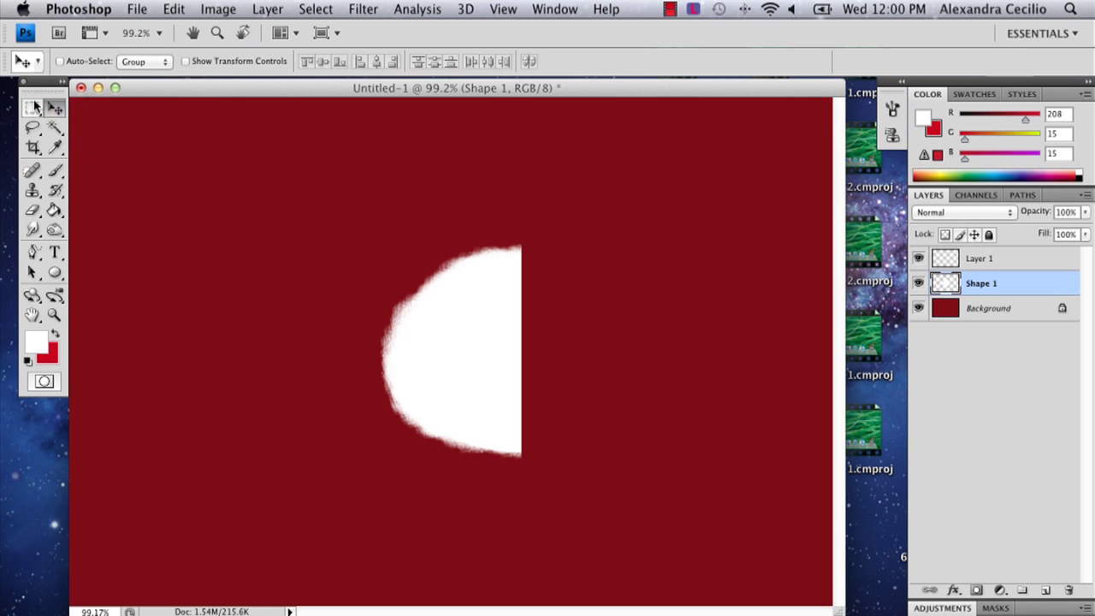
{"action": "left_click", "coordinate": [33, 107]}
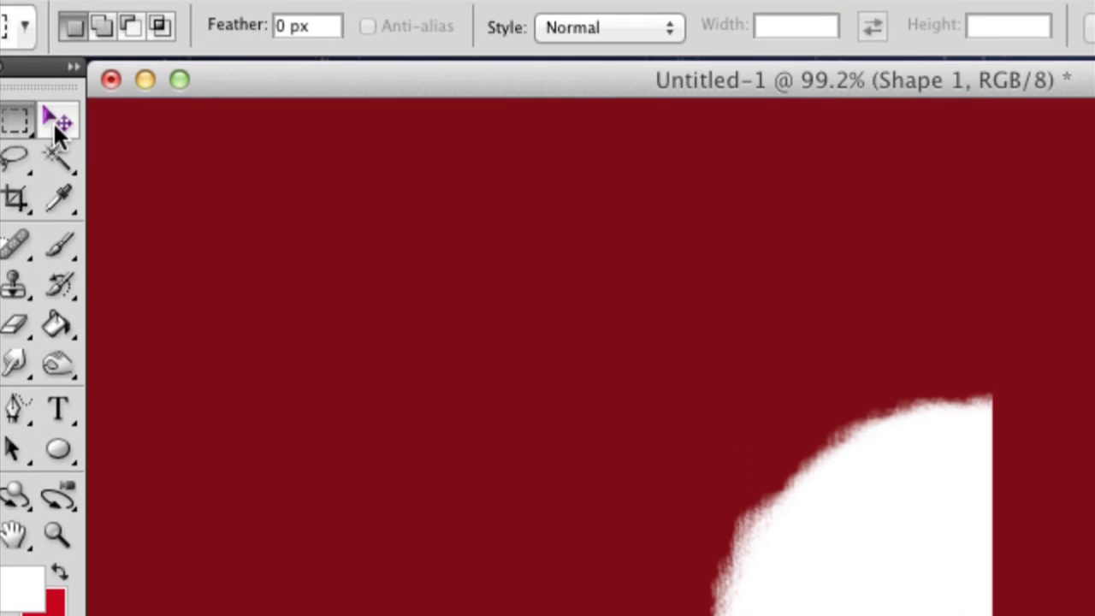
{"action": "left_click", "coordinate": [54, 122]}
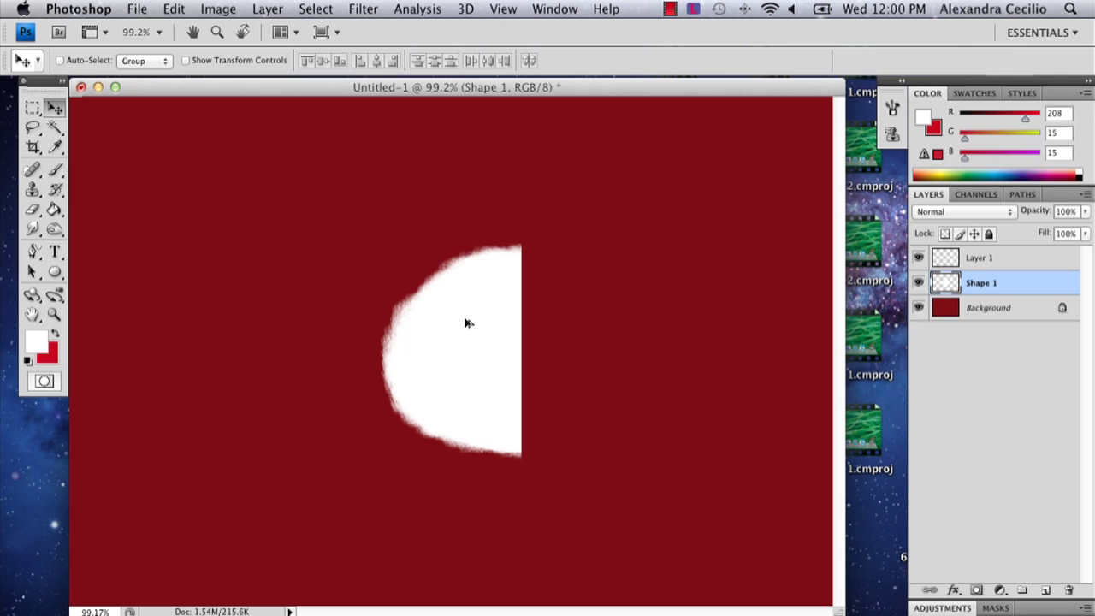
{"action": "left_click_drag", "start_coordinate": [467, 323], "coordinate": [668, 314]}
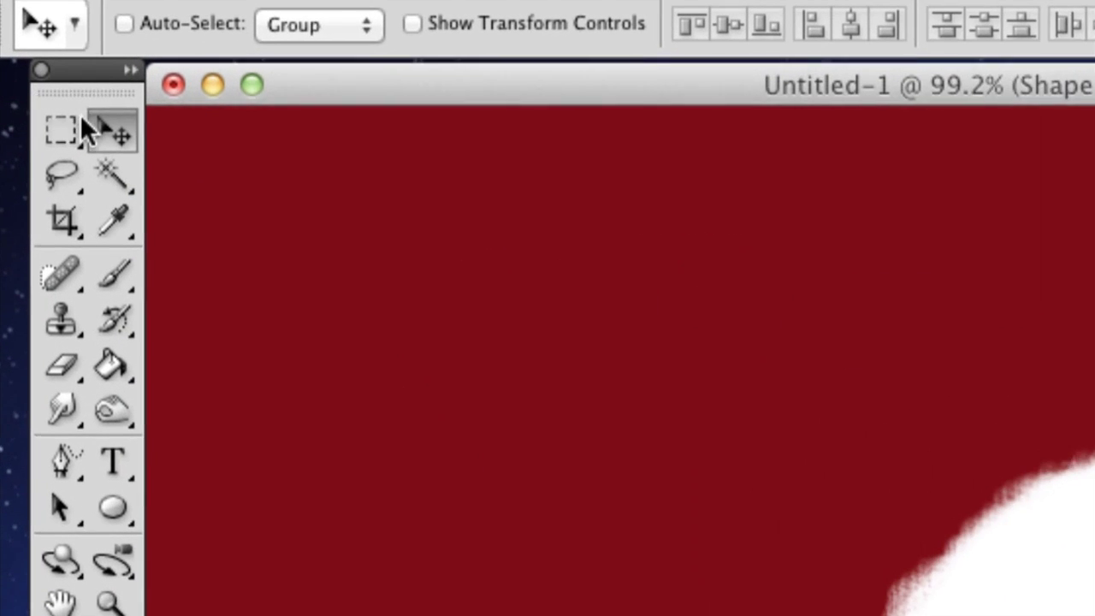
{"action": "left_click", "coordinate": [73, 124]}
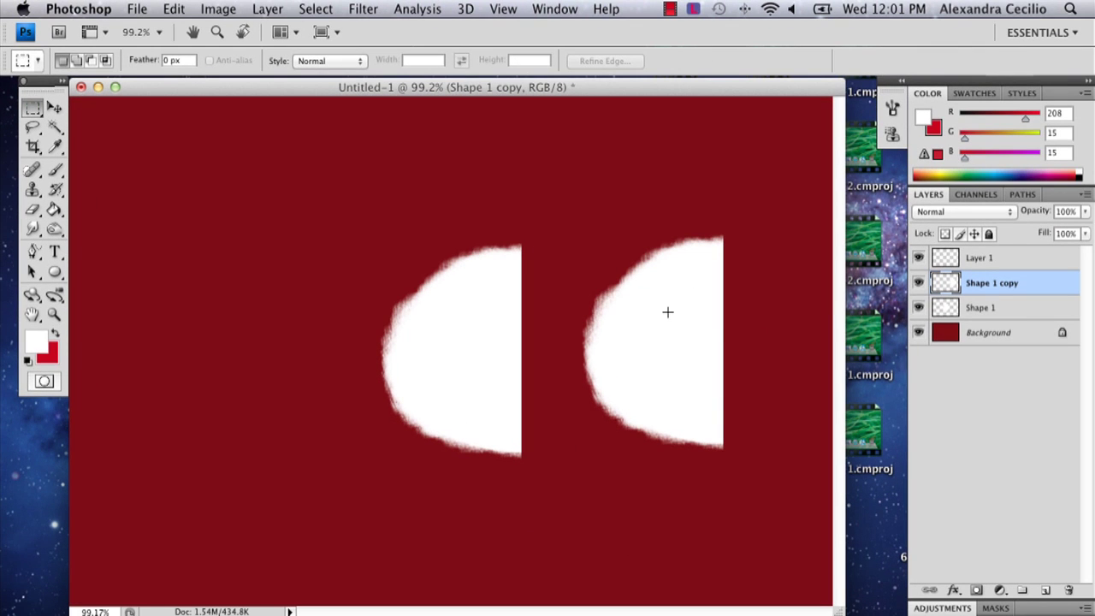
Flip the Shape 1 copy horizontally and slide it left against the original half
{"action": "right_click", "coordinate": [651, 327]}
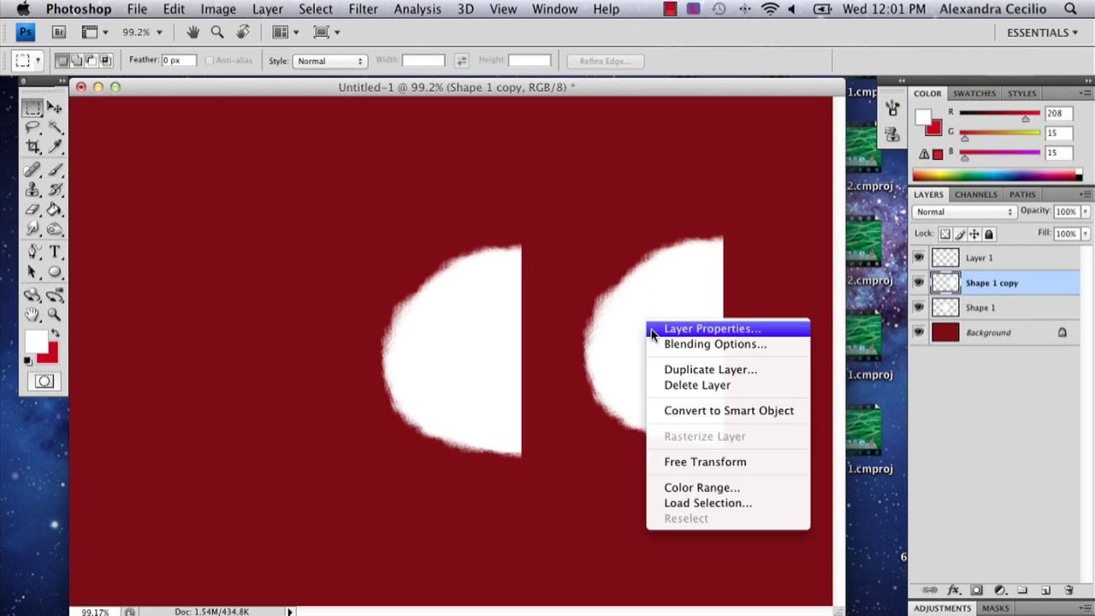
{"action": "left_click", "coordinate": [715, 464]}
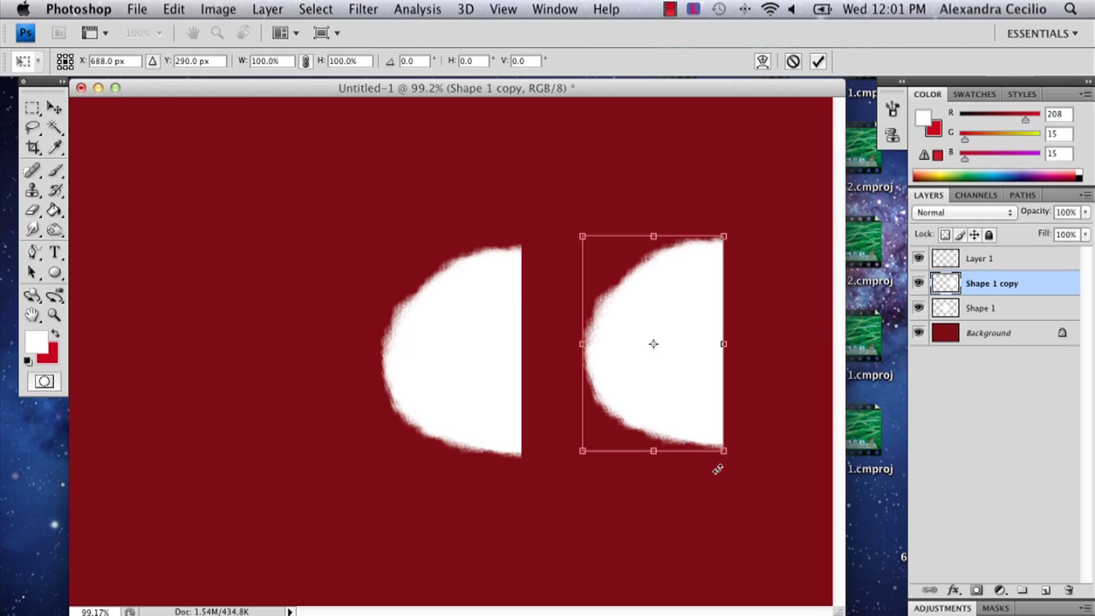
{"action": "right_click", "coordinate": [687, 318]}
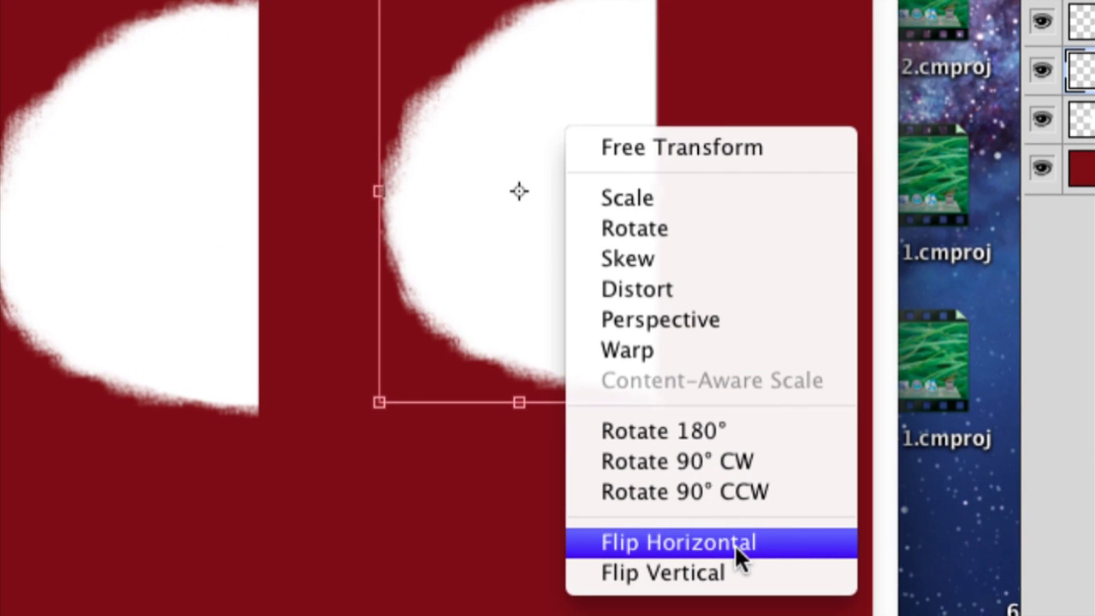
{"action": "left_click", "coordinate": [734, 543]}
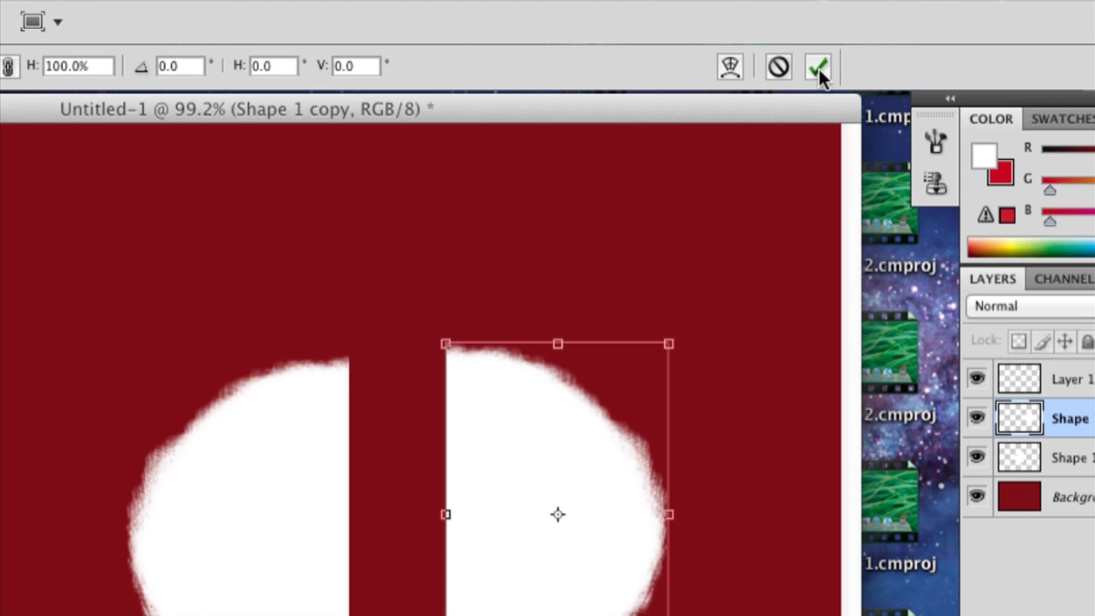
{"action": "left_click", "coordinate": [819, 68]}
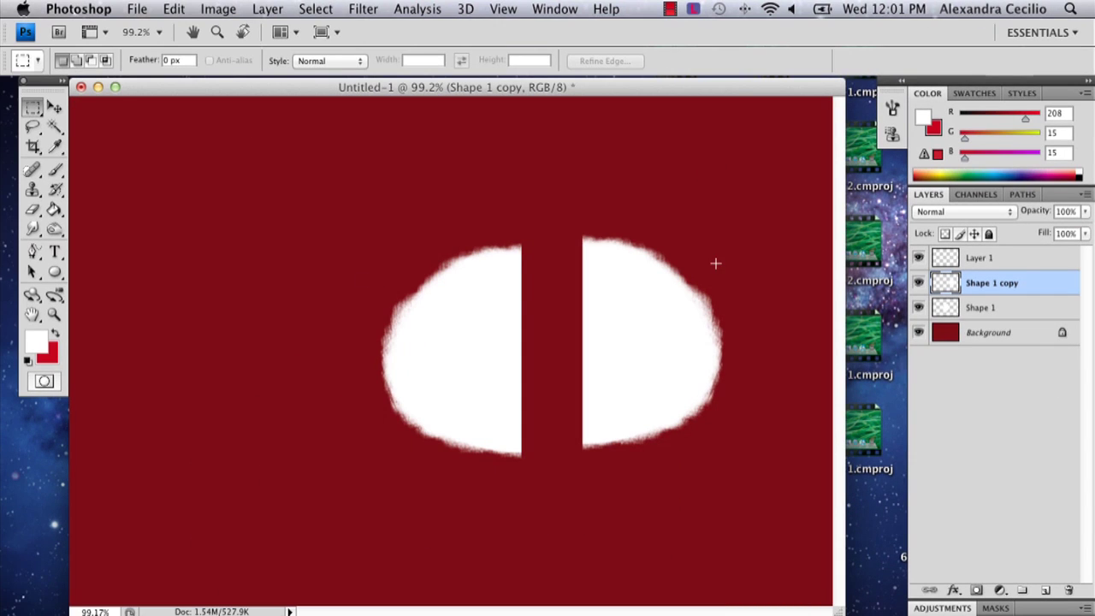
{"action": "left_click", "coordinate": [54, 107]}
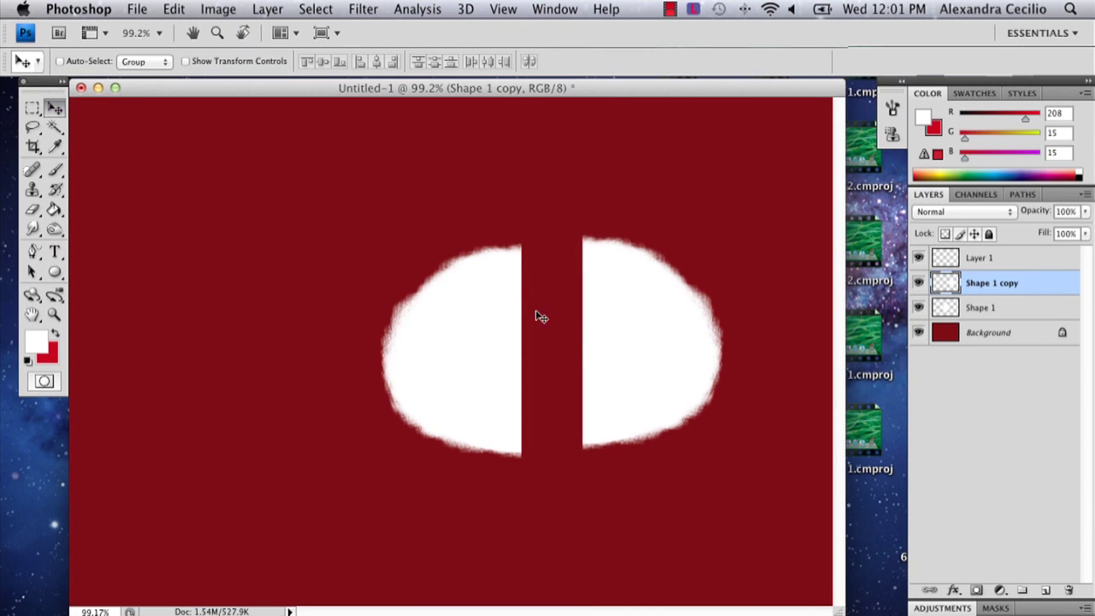
{"action": "left_click_drag", "start_coordinate": [585, 333], "coordinate": [523, 325]}
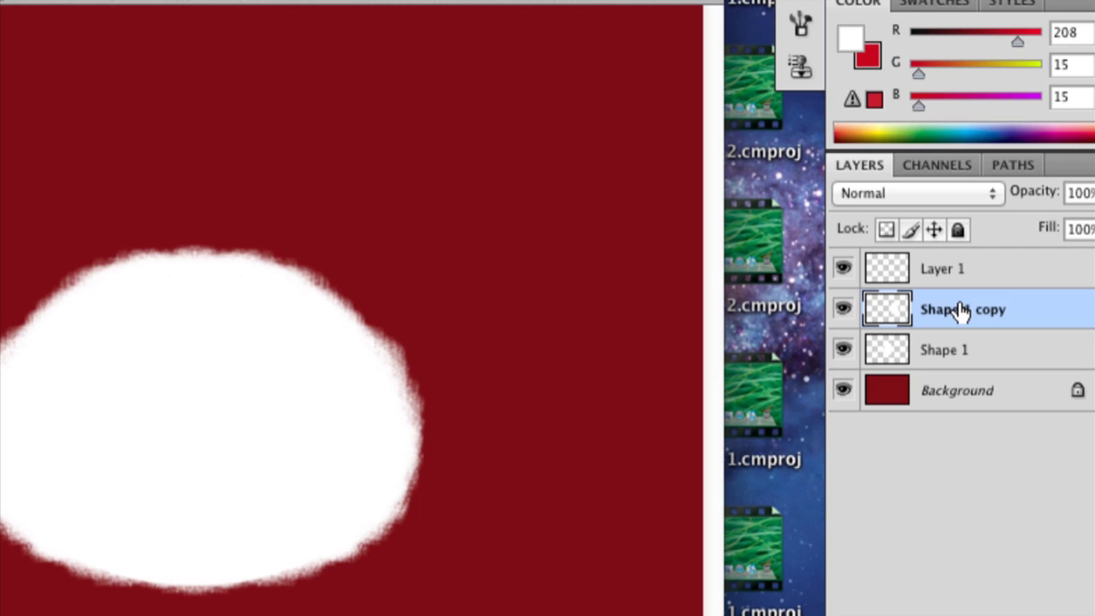
Merge the Shape 1 copy layer down into Shape 1
{"action": "right_click", "coordinate": [960, 308]}
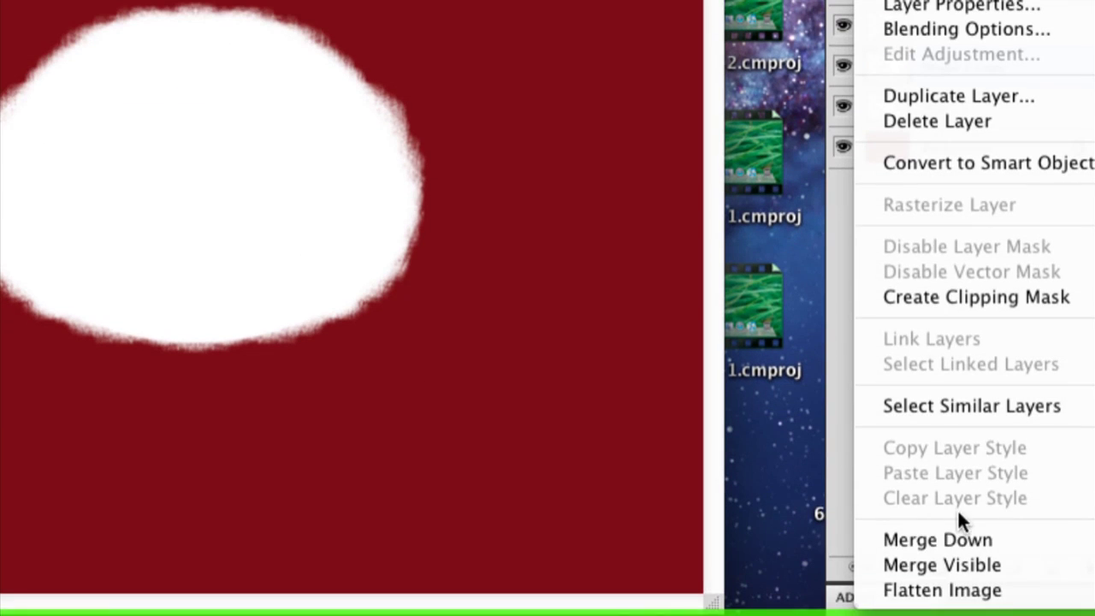
{"action": "left_click", "coordinate": [955, 537]}
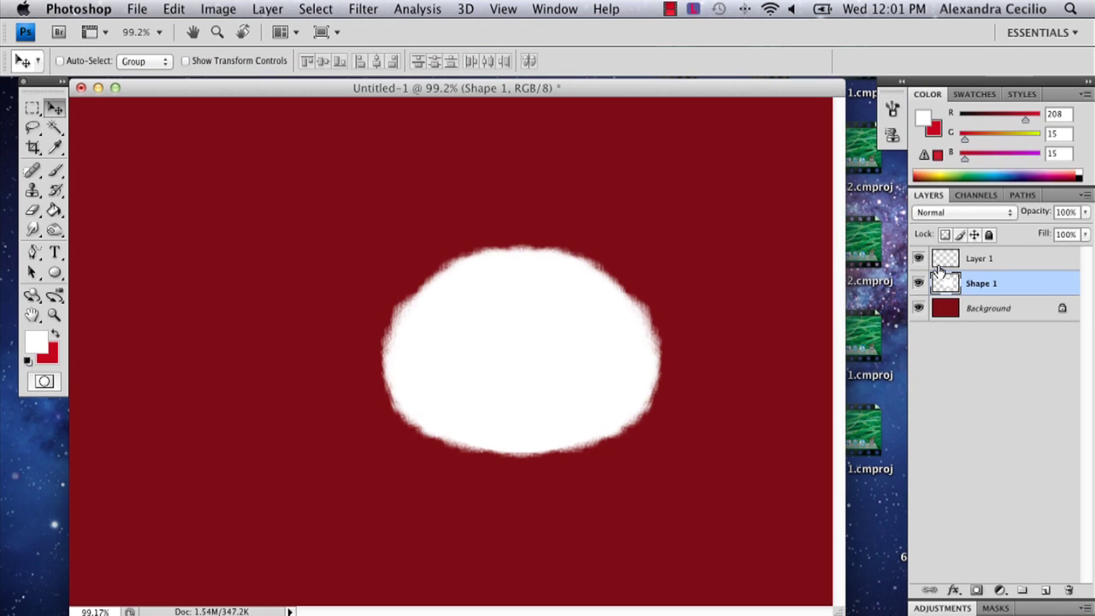
Shift the white head to the left and slightly upward
{"action": "left_click", "coordinate": [843, 66]}
{"action": "left_click", "coordinate": [844, 66]}
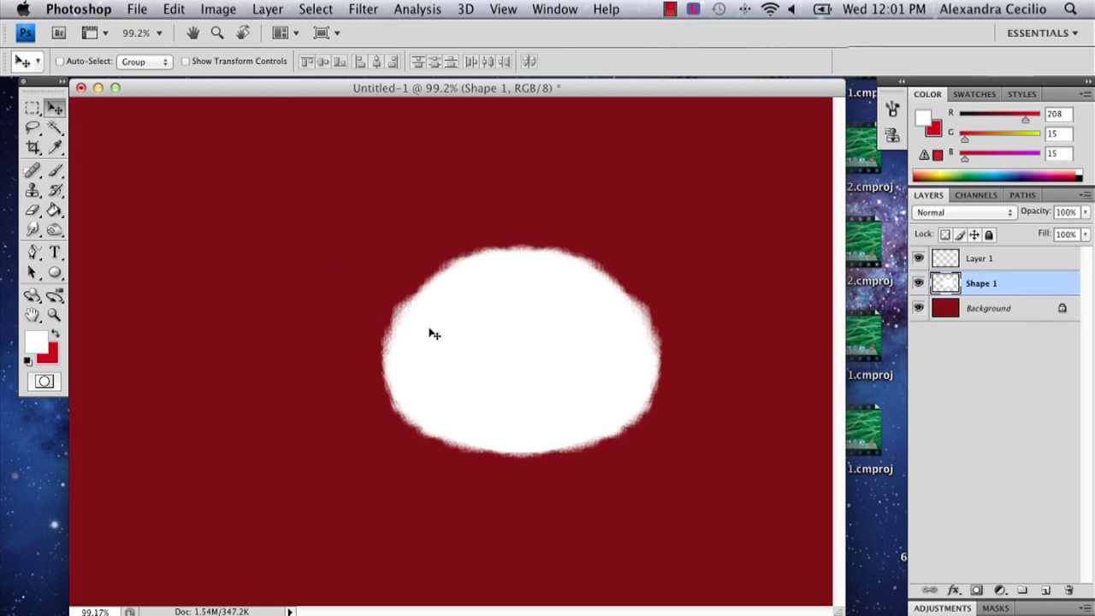
{"action": "left_click_drag", "start_coordinate": [431, 331], "coordinate": [381, 322]}
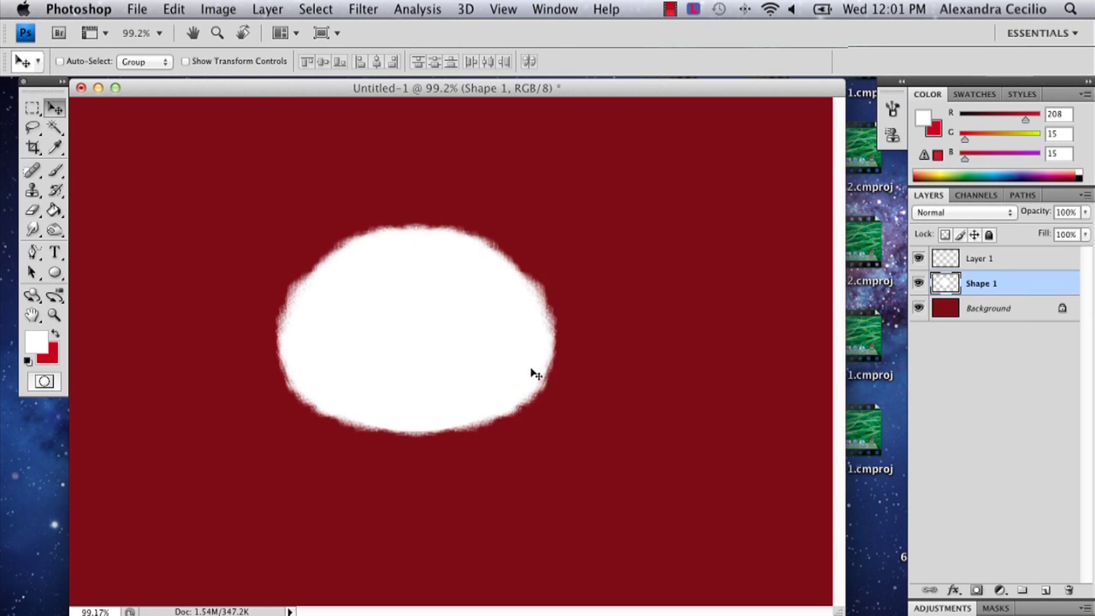
Brush a rounded white lobe onto the bottom centre of the head
{"action": "left_click", "coordinate": [53, 172]}
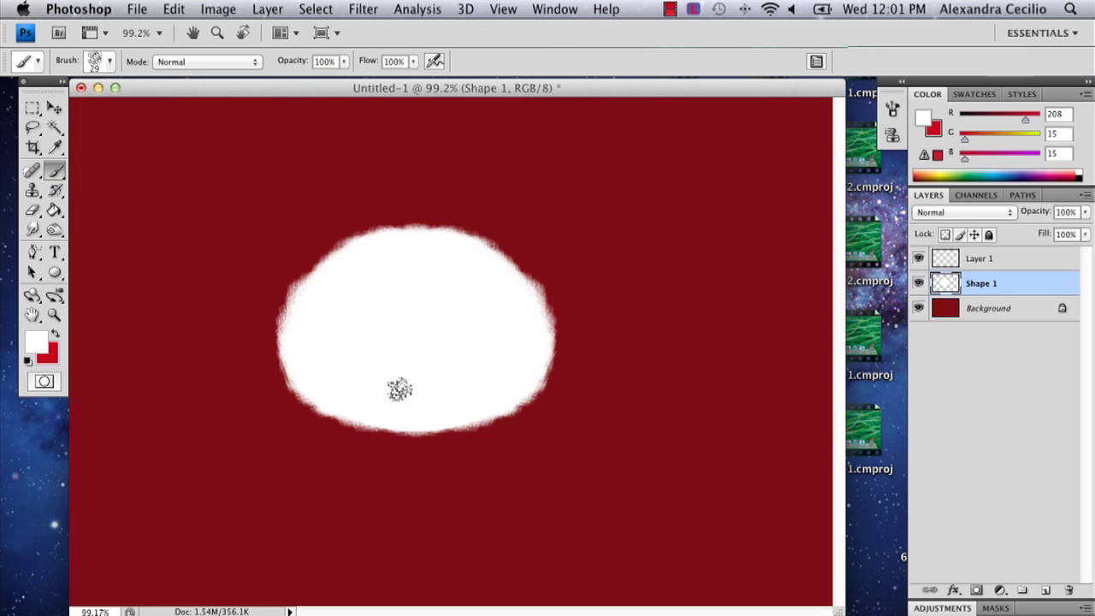
{"action": "mouse_move", "coordinate": [379, 411]}
{"action": "left_mouse_down"}
{"action": "mouse_move", "coordinate": [390, 446]}
{"action": "mouse_move", "coordinate": [418, 445]}
{"action": "mouse_move", "coordinate": [419, 412]}
{"action": "mouse_move", "coordinate": [394, 427]}
{"action": "mouse_move", "coordinate": [419, 424]}
{"action": "mouse_move", "coordinate": [424, 397]}
{"action": "mouse_move", "coordinate": [427, 434]}
{"action": "mouse_move", "coordinate": [408, 436]}
{"action": "mouse_move", "coordinate": [444, 409]}
{"action": "mouse_move", "coordinate": [409, 437]}
{"action": "mouse_move", "coordinate": [378, 418]}
{"action": "mouse_move", "coordinate": [393, 435]}
{"action": "mouse_move", "coordinate": [428, 434]}
{"action": "mouse_move", "coordinate": [446, 418]}
{"action": "mouse_move", "coordinate": [441, 435]}
{"action": "mouse_move", "coordinate": [409, 436]}
{"action": "mouse_move", "coordinate": [380, 417]}
{"action": "mouse_move", "coordinate": [407, 442]}
{"action": "mouse_move", "coordinate": [446, 421]}
{"action": "mouse_move", "coordinate": [450, 432]}
{"action": "mouse_move", "coordinate": [406, 438]}
{"action": "mouse_move", "coordinate": [379, 419]}
{"action": "left_mouse_up"}
{"action": "key", "text": "super+z"}
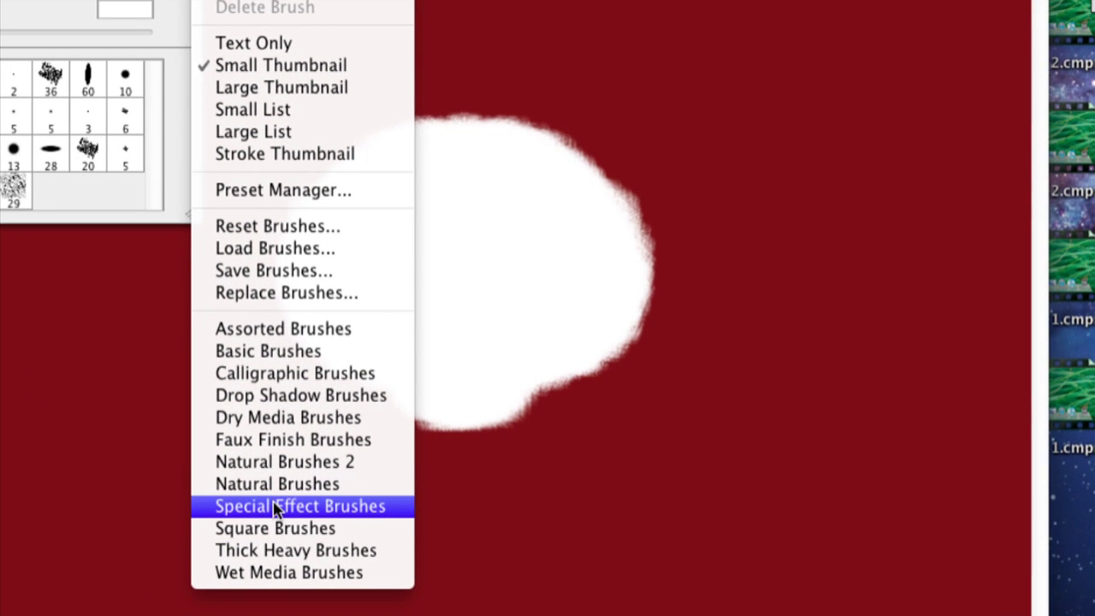
Load the Special Effect, then Wet Media brush sets, testing and undoing a 39 px splatter dab
{"action": "left_click", "coordinate": [275, 507]}
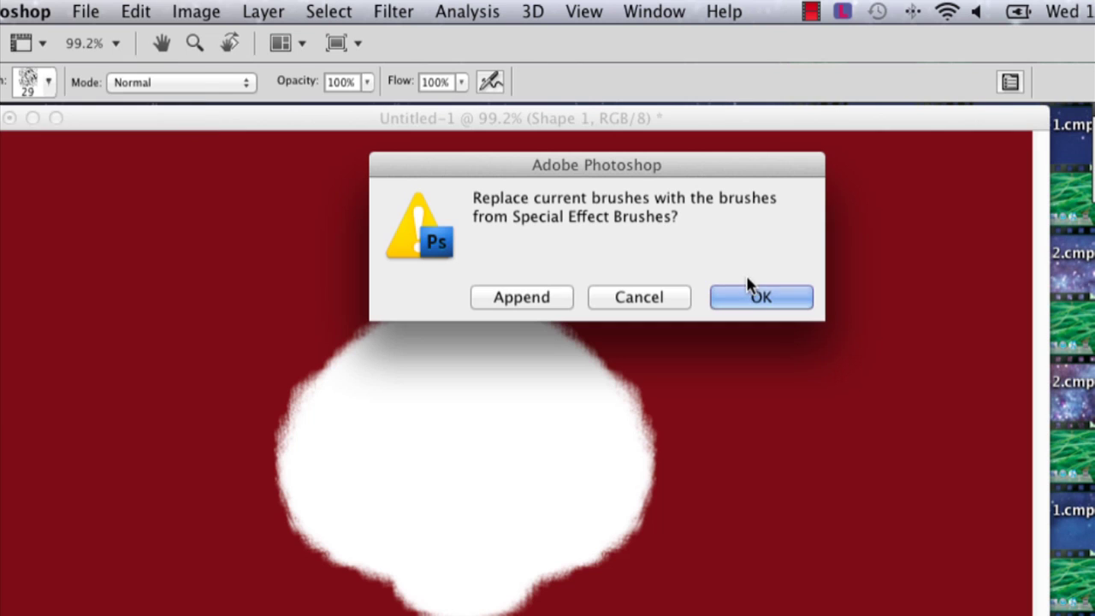
{"action": "left_click", "coordinate": [749, 291]}
{"action": "left_click", "coordinate": [94, 58]}
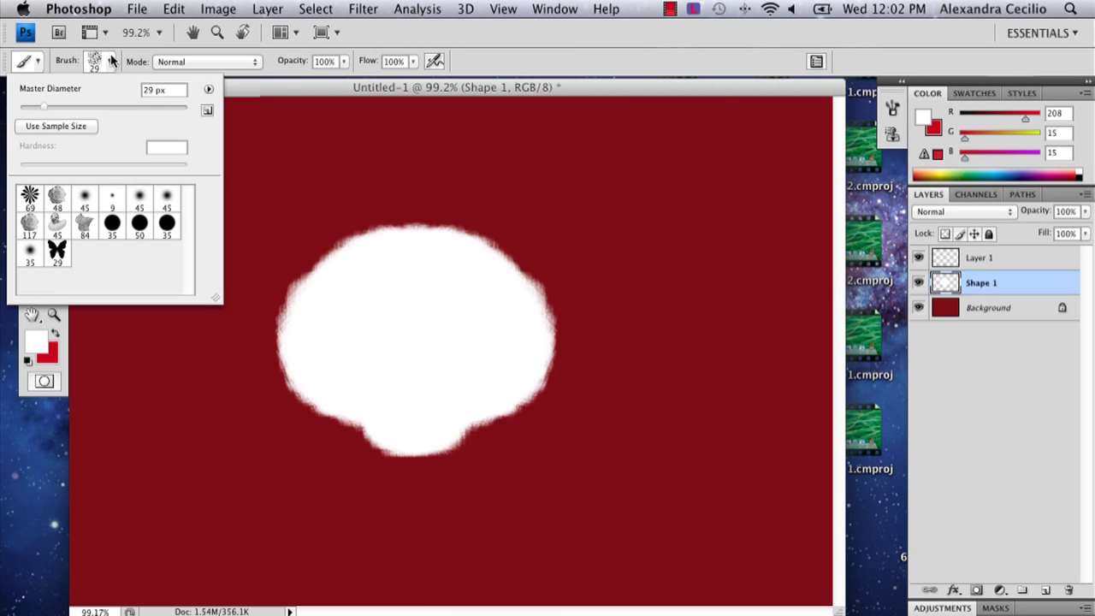
{"action": "left_click", "coordinate": [208, 89]}
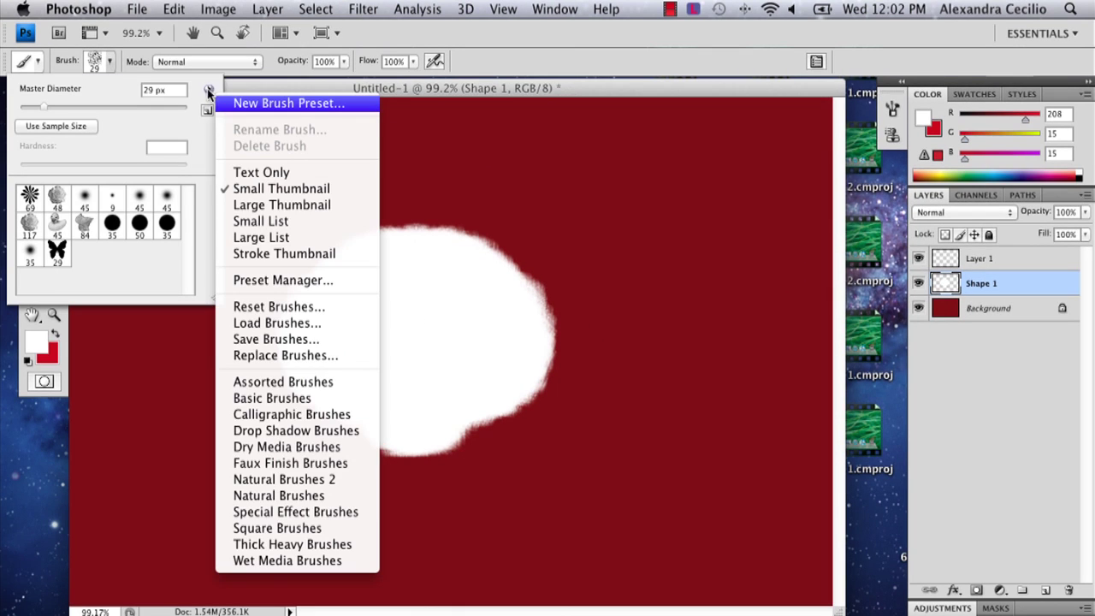
{"action": "left_click", "coordinate": [278, 561]}
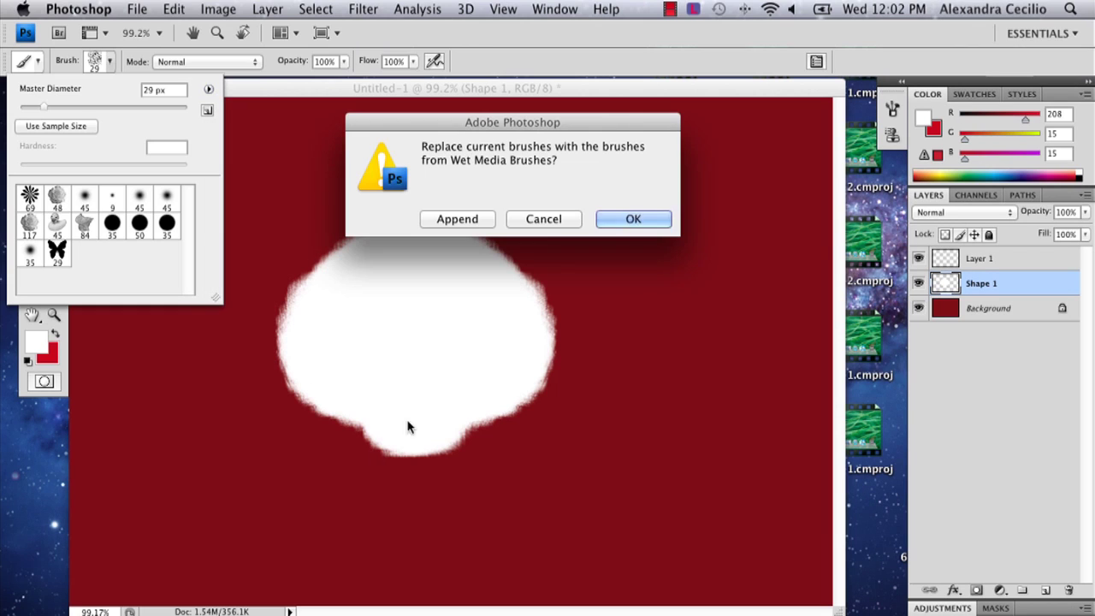
{"action": "left_click", "coordinate": [634, 219]}
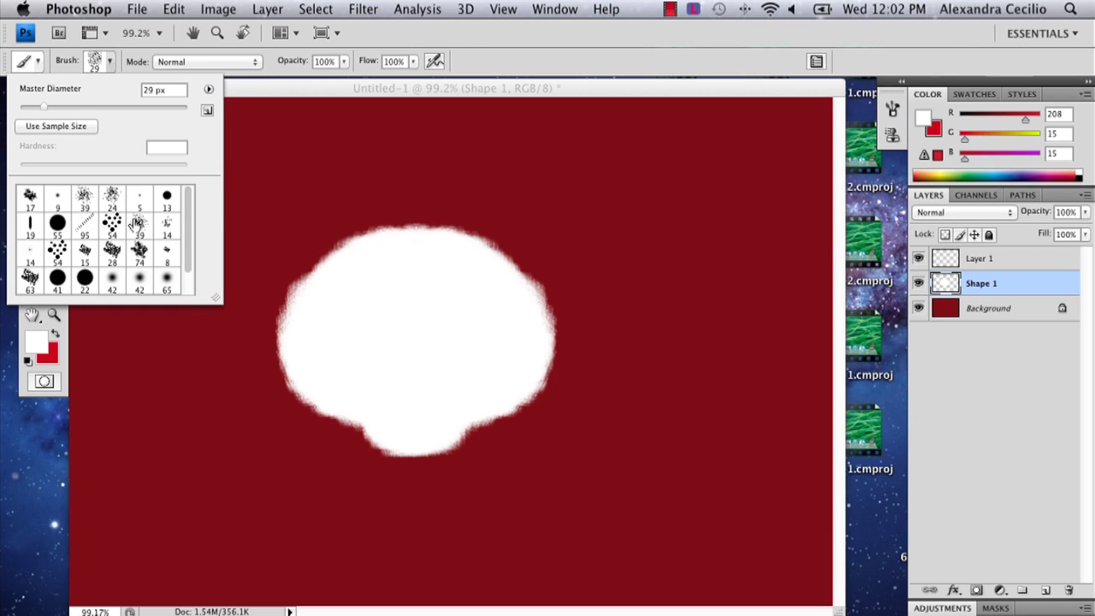
{"action": "left_click", "coordinate": [139, 222]}
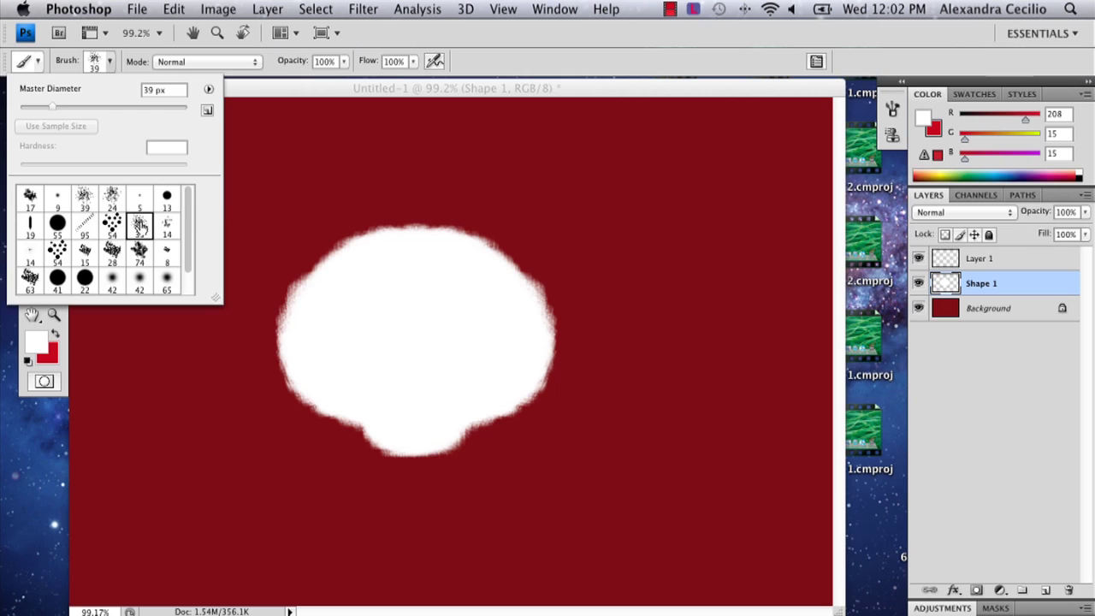
{"action": "mouse_move", "coordinate": [298, 188]}
{"action": "left_mouse_down"}
{"action": "mouse_move", "coordinate": [276, 159]}
{"action": "mouse_move", "coordinate": [317, 159]}
{"action": "left_mouse_up"}
{"action": "key", "text": "ctrl+z"}
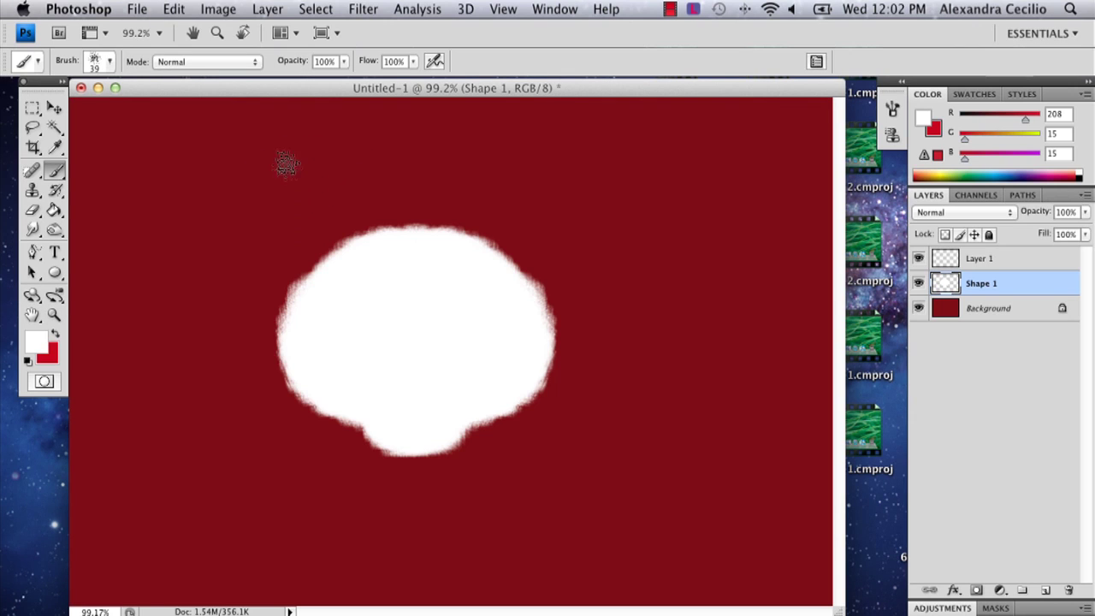
Replace the brushes with the Basic Brushes set and pick the 16 px hard round brush
{"action": "left_click", "coordinate": [108, 63]}
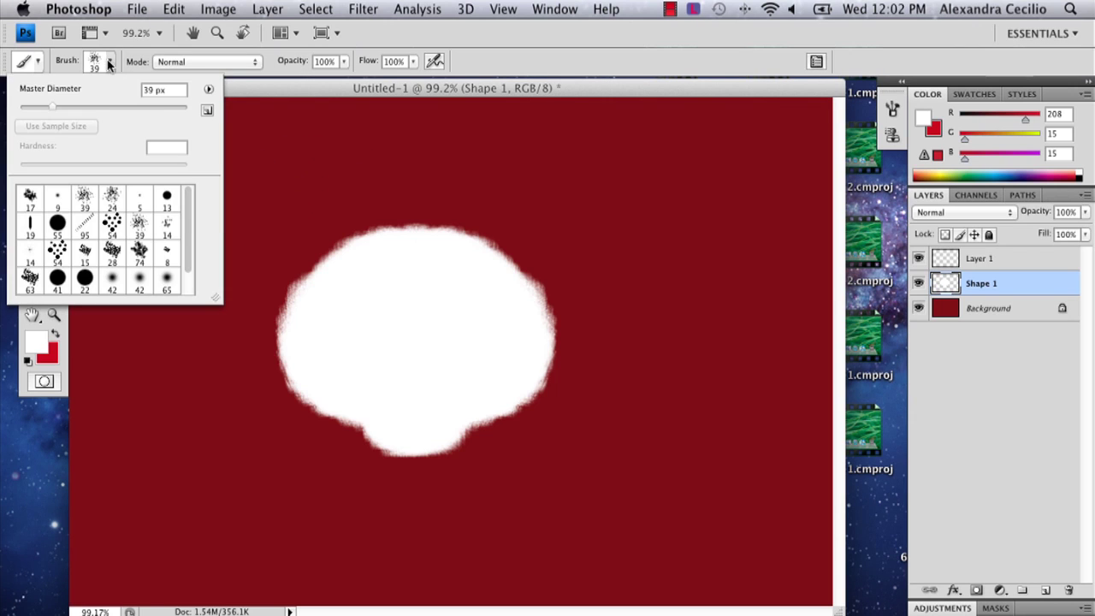
{"action": "left_click", "coordinate": [206, 87]}
{"action": "left_click", "coordinate": [308, 398]}
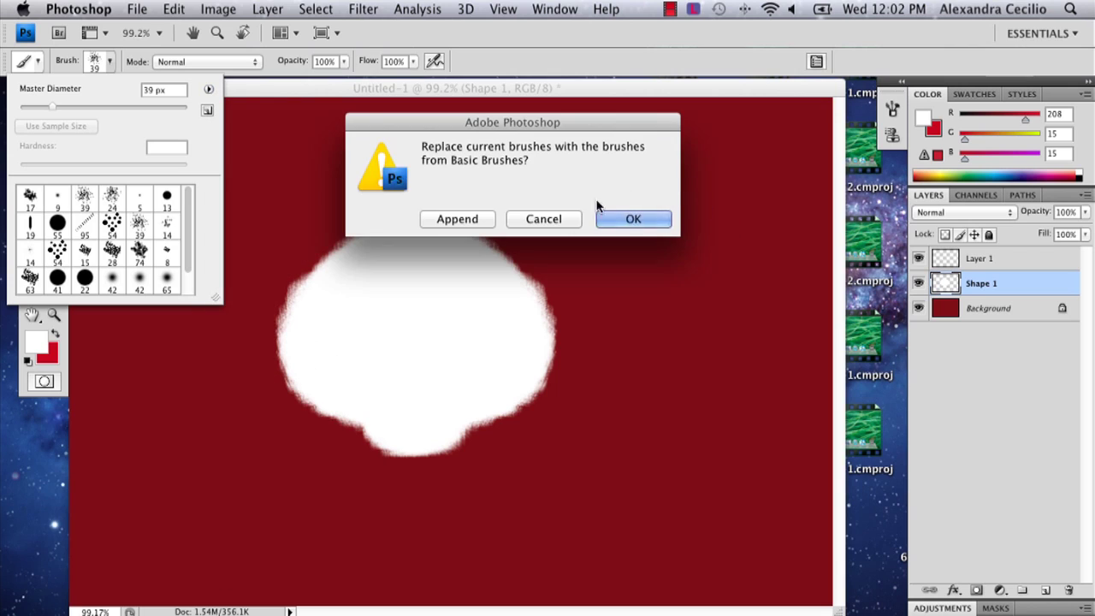
{"action": "left_click", "coordinate": [633, 219]}
{"action": "left_click", "coordinate": [140, 225]}
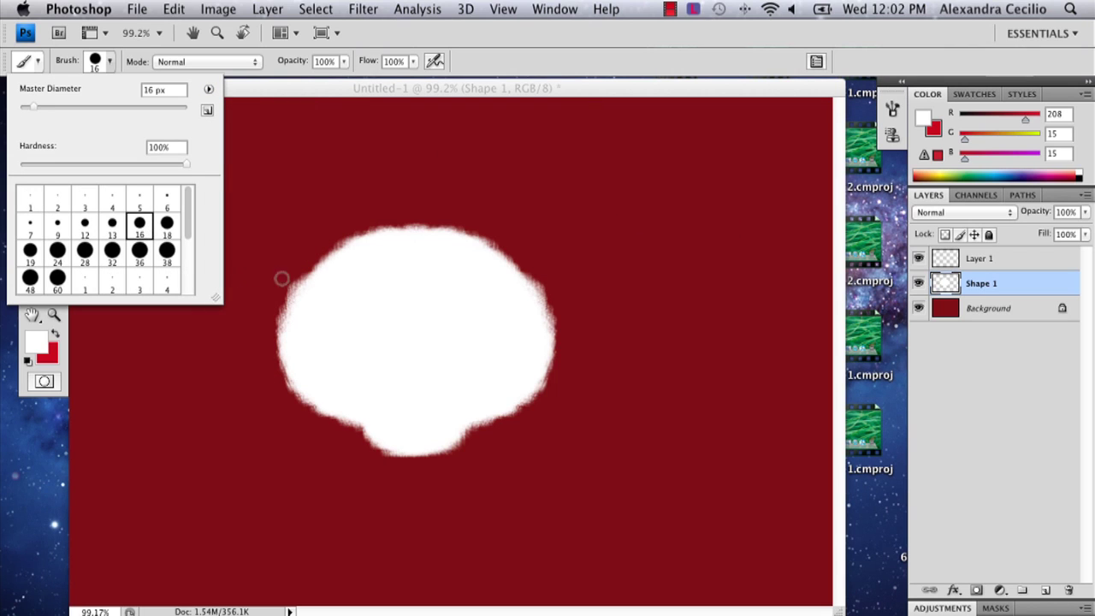
Set the foreground colour to black and zoom in on the head to 200%
{"action": "left_click", "coordinate": [54, 336]}
{"action": "left_click", "coordinate": [36, 342]}
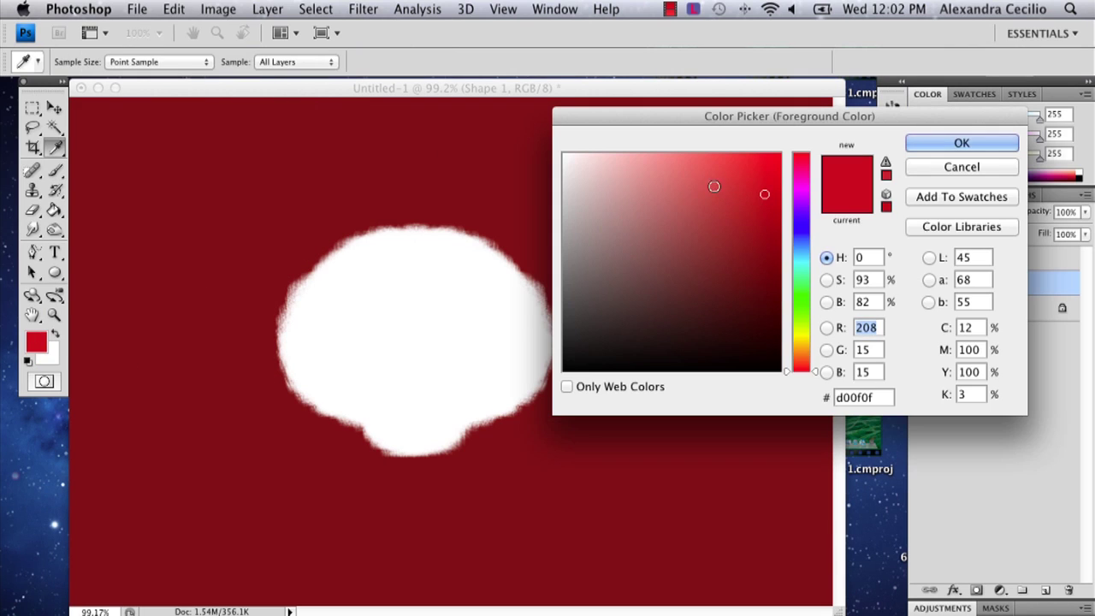
{"action": "left_click_drag", "start_coordinate": [566, 359], "coordinate": [561, 375]}
{"action": "left_click", "coordinate": [962, 143]}
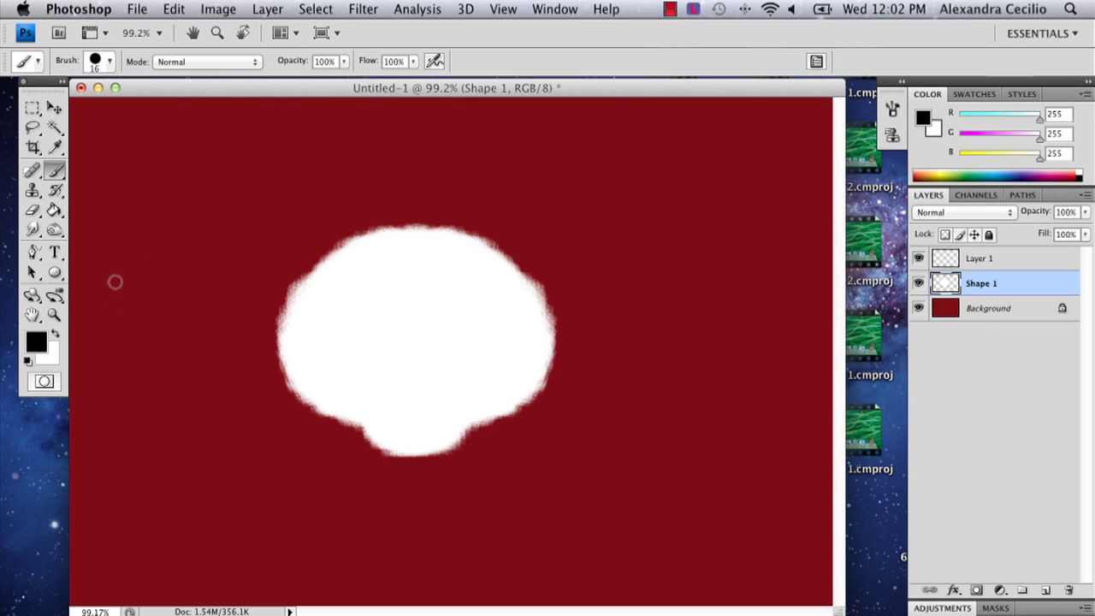
{"action": "left_click", "coordinate": [53, 316]}
{"action": "left_click", "coordinate": [379, 355]}
{"action": "left_click", "coordinate": [445, 369]}
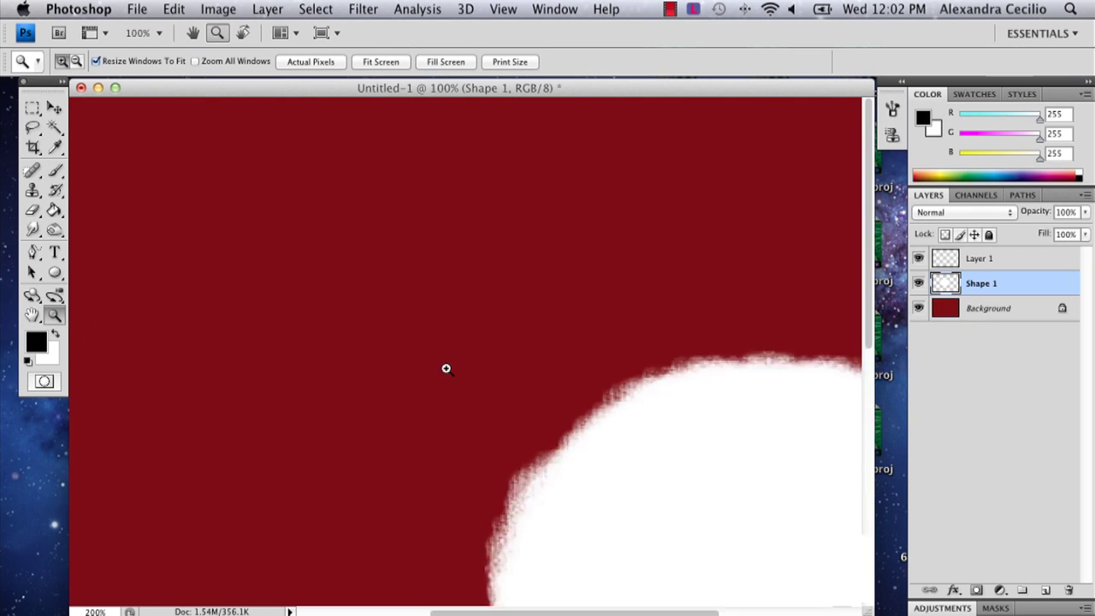
Paint the black bean-shaped left eye patch on Layer 1 rather than the shape layer
{"action": "left_click", "coordinate": [63, 169]}
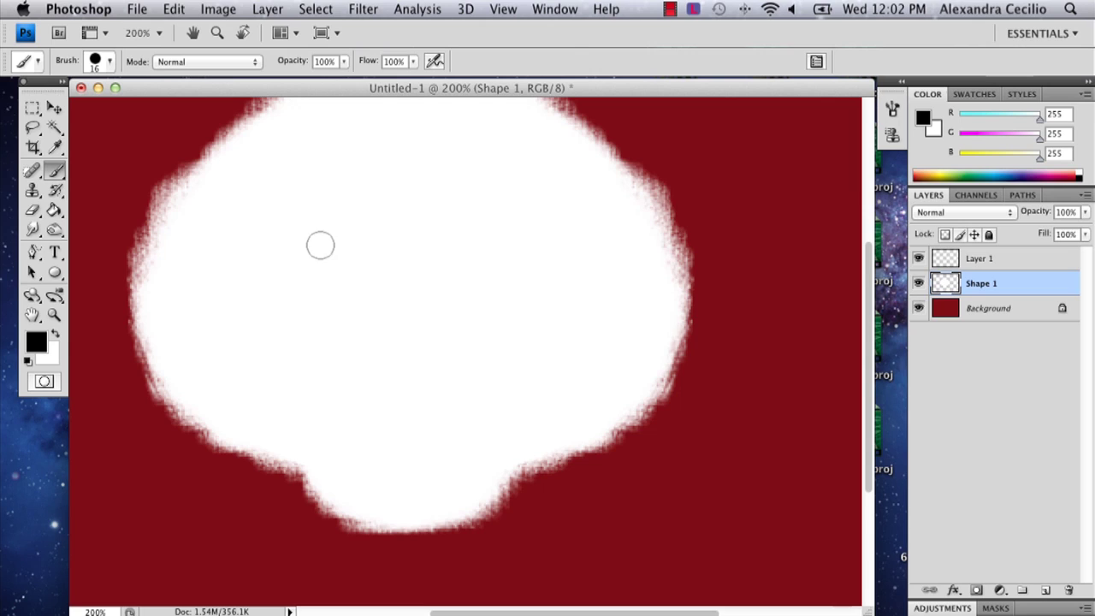
{"action": "mouse_move", "coordinate": [312, 227]}
{"action": "left_mouse_down"}
{"action": "mouse_move", "coordinate": [280, 310]}
{"action": "mouse_move", "coordinate": [263, 318]}
{"action": "mouse_move", "coordinate": [239, 304]}
{"action": "mouse_move", "coordinate": [246, 283]}
{"action": "mouse_move", "coordinate": [287, 251]}
{"action": "mouse_move", "coordinate": [299, 207]}
{"action": "mouse_move", "coordinate": [322, 223]}
{"action": "mouse_move", "coordinate": [310, 211]}
{"action": "mouse_move", "coordinate": [290, 225]}
{"action": "mouse_move", "coordinate": [252, 280]}
{"action": "mouse_move", "coordinate": [275, 266]}
{"action": "mouse_move", "coordinate": [294, 273]}
{"action": "mouse_move", "coordinate": [321, 225]}
{"action": "mouse_move", "coordinate": [323, 255]}
{"action": "mouse_move", "coordinate": [282, 310]}
{"action": "mouse_move", "coordinate": [252, 313]}
{"action": "mouse_move", "coordinate": [283, 320]}
{"action": "mouse_move", "coordinate": [298, 303]}
{"action": "mouse_move", "coordinate": [315, 218]}
{"action": "mouse_move", "coordinate": [289, 217]}
{"action": "mouse_move", "coordinate": [267, 259]}
{"action": "mouse_move", "coordinate": [295, 213]}
{"action": "mouse_move", "coordinate": [325, 216]}
{"action": "mouse_move", "coordinate": [320, 270]}
{"action": "mouse_move", "coordinate": [295, 204]}
{"action": "left_mouse_up"}
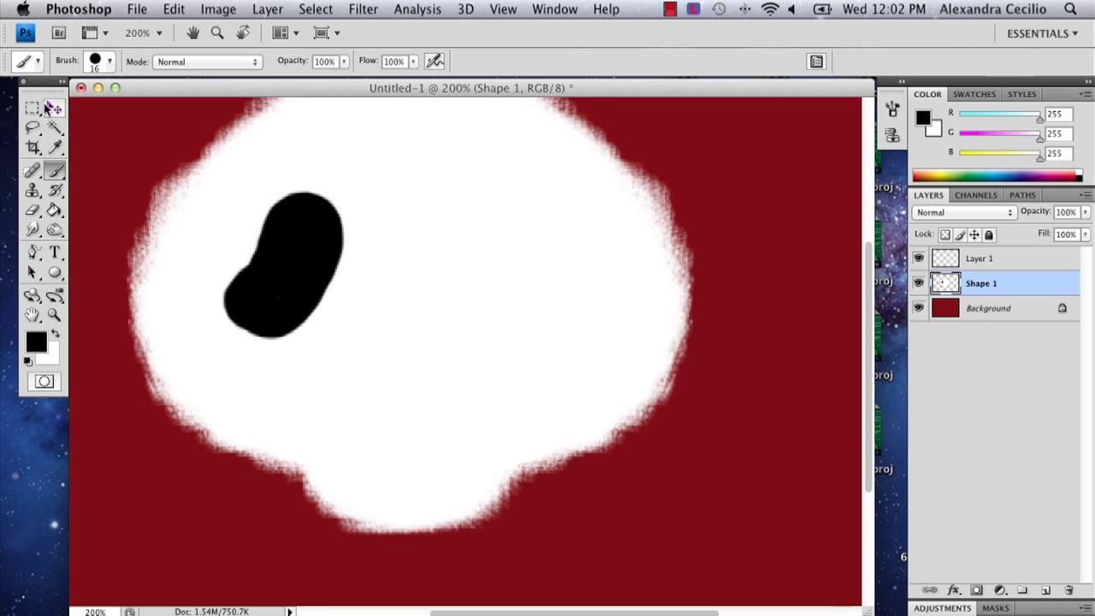
{"action": "key", "text": "super+z"}
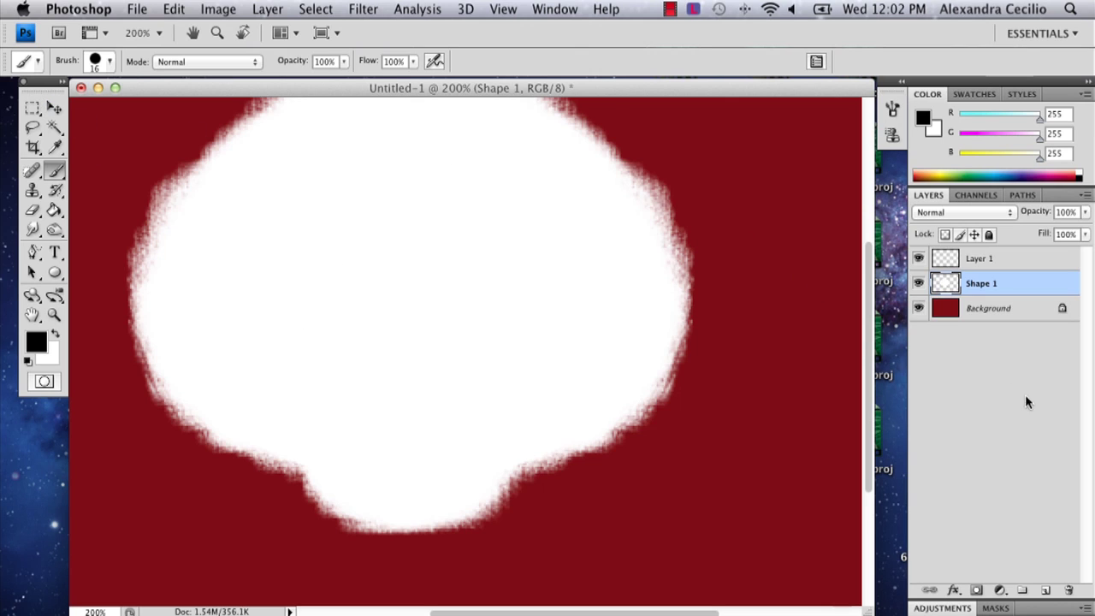
{"action": "left_click", "coordinate": [958, 260]}
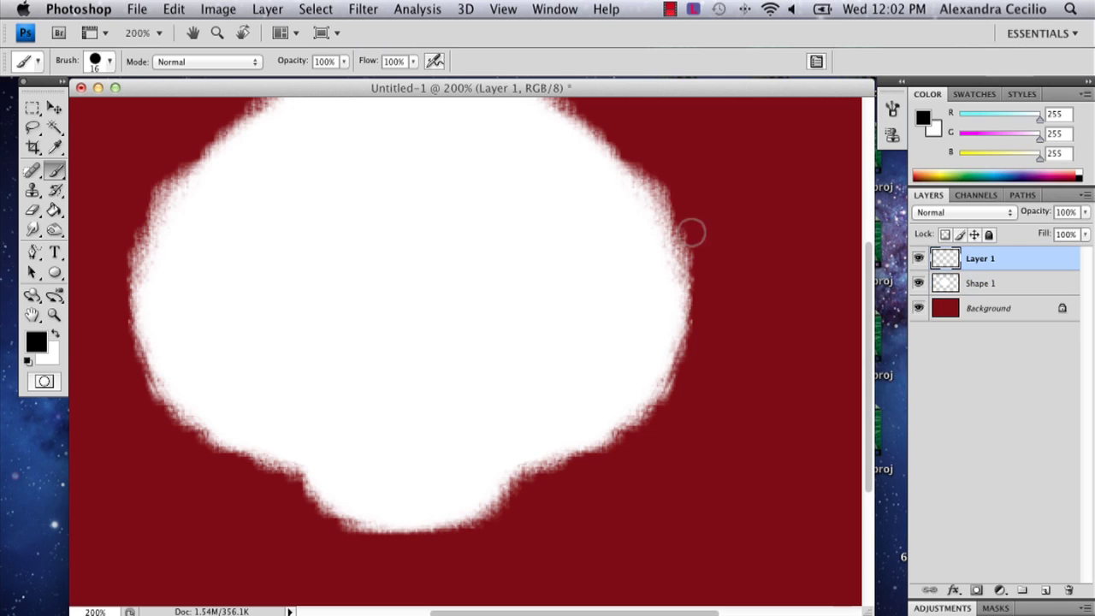
{"action": "mouse_move", "coordinate": [333, 231]}
{"action": "left_mouse_down"}
{"action": "mouse_move", "coordinate": [312, 316]}
{"action": "mouse_move", "coordinate": [282, 331]}
{"action": "mouse_move", "coordinate": [258, 303]}
{"action": "mouse_move", "coordinate": [283, 214]}
{"action": "mouse_move", "coordinate": [323, 211]}
{"action": "mouse_move", "coordinate": [333, 241]}
{"action": "mouse_move", "coordinate": [324, 280]}
{"action": "mouse_move", "coordinate": [285, 305]}
{"action": "mouse_move", "coordinate": [291, 258]}
{"action": "mouse_move", "coordinate": [277, 295]}
{"action": "mouse_move", "coordinate": [289, 259]}
{"action": "mouse_move", "coordinate": [312, 230]}
{"action": "mouse_move", "coordinate": [309, 249]}
{"action": "mouse_move", "coordinate": [297, 207]}
{"action": "mouse_move", "coordinate": [287, 215]}
{"action": "mouse_move", "coordinate": [309, 196]}
{"action": "mouse_move", "coordinate": [330, 227]}
{"action": "mouse_move", "coordinate": [329, 272]}
{"action": "mouse_move", "coordinate": [314, 308]}
{"action": "mouse_move", "coordinate": [325, 228]}
{"action": "mouse_move", "coordinate": [284, 206]}
{"action": "left_mouse_up"}
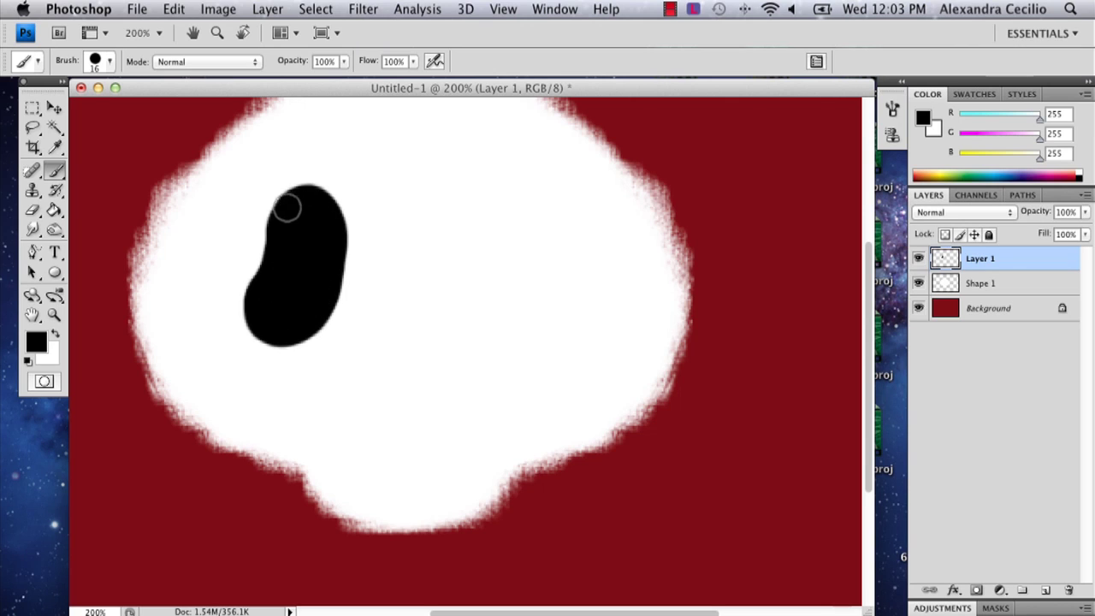
{"action": "left_click", "coordinate": [32, 107]}
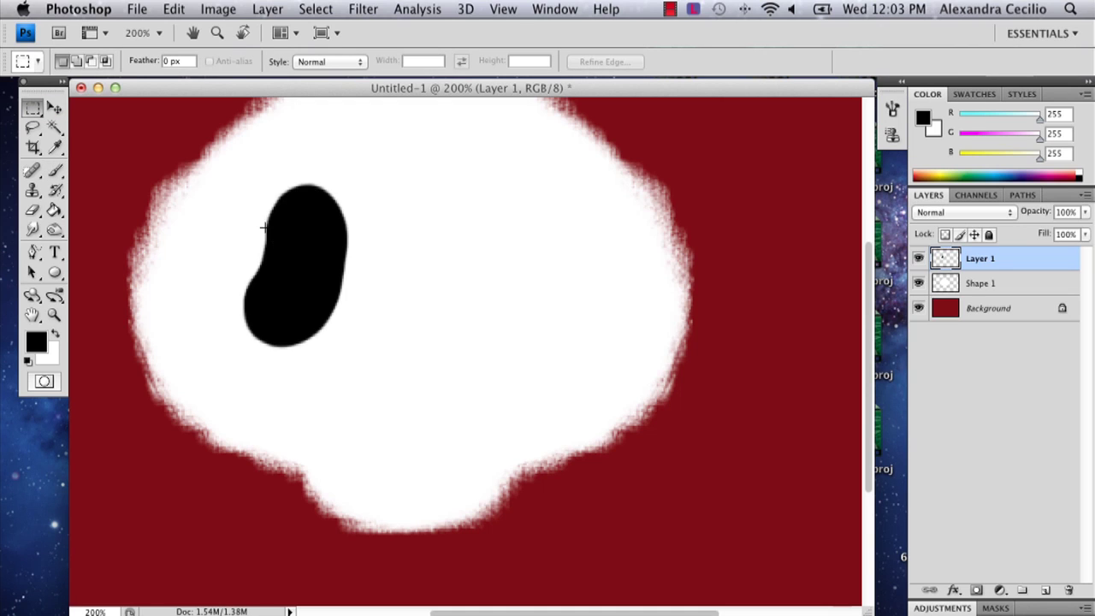
Try rotating a duplicated copy of the eye patch about 27°, then undo it
{"action": "left_click_drag", "start_coordinate": [144, 149], "coordinate": [147, 152]}
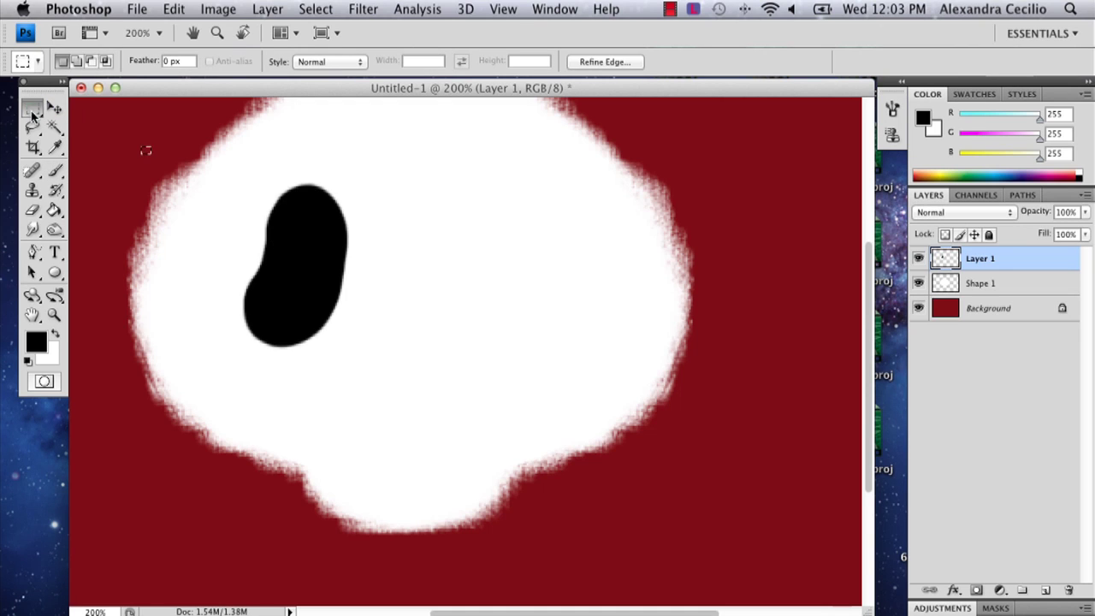
{"action": "right_click", "coordinate": [273, 234]}
{"action": "left_click", "coordinate": [264, 206]}
{"action": "right_click", "coordinate": [283, 226]}
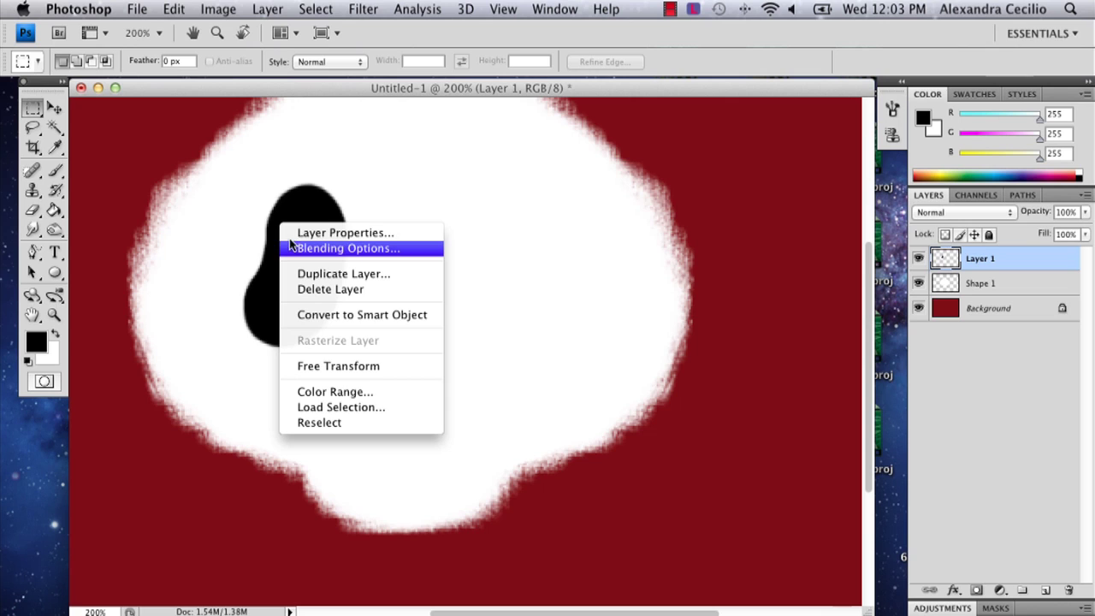
{"action": "left_click", "coordinate": [343, 367]}
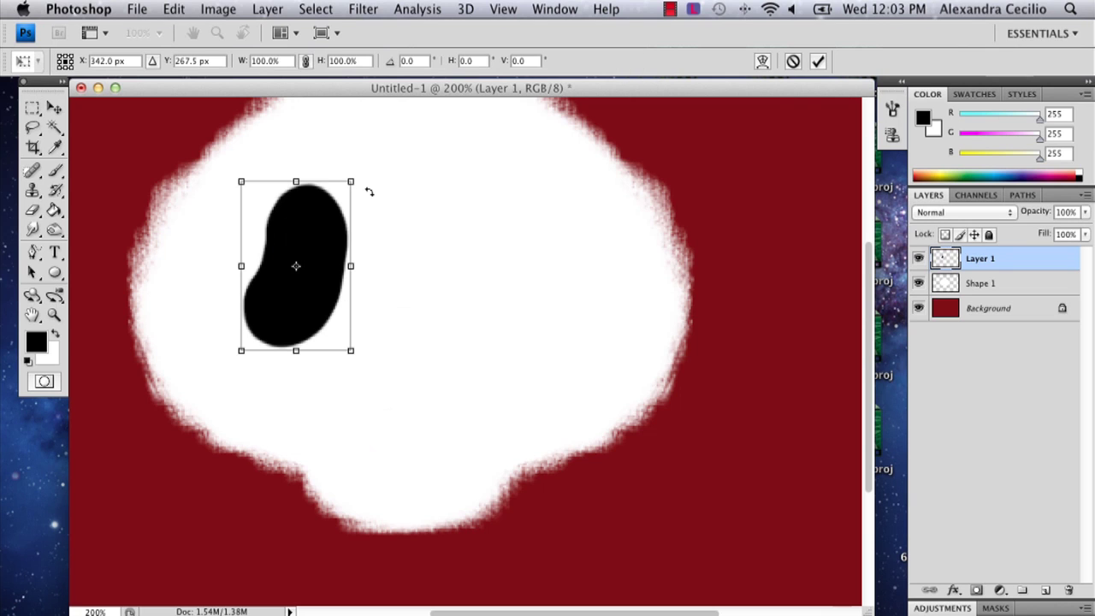
{"action": "key", "text": "super+alt+t"}
{"action": "left_click_drag", "start_coordinate": [355, 169], "coordinate": [387, 209]}
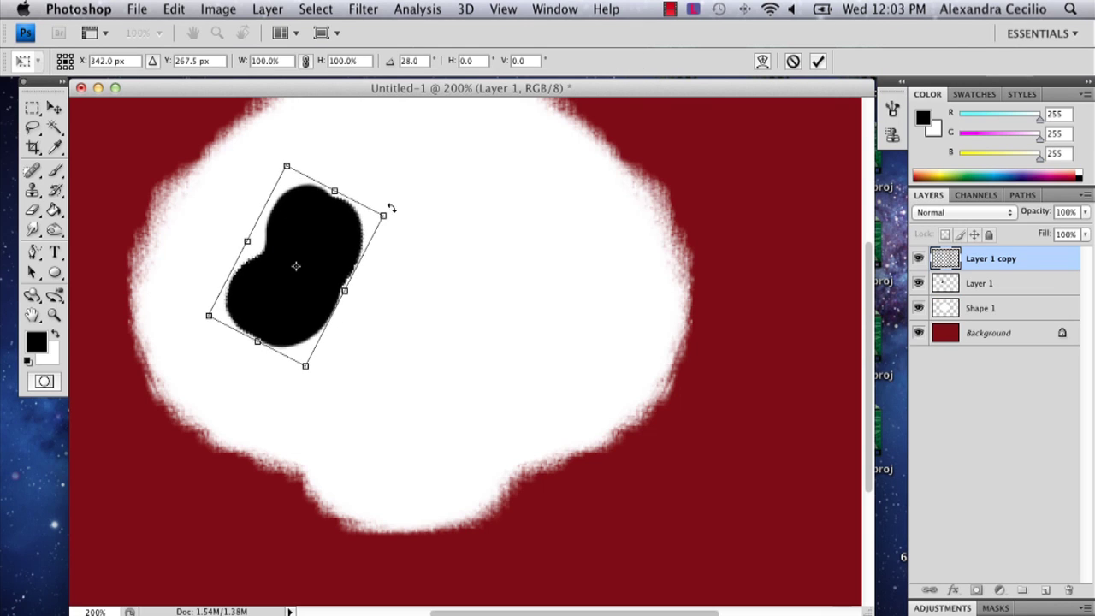
{"action": "left_click", "coordinate": [817, 61]}
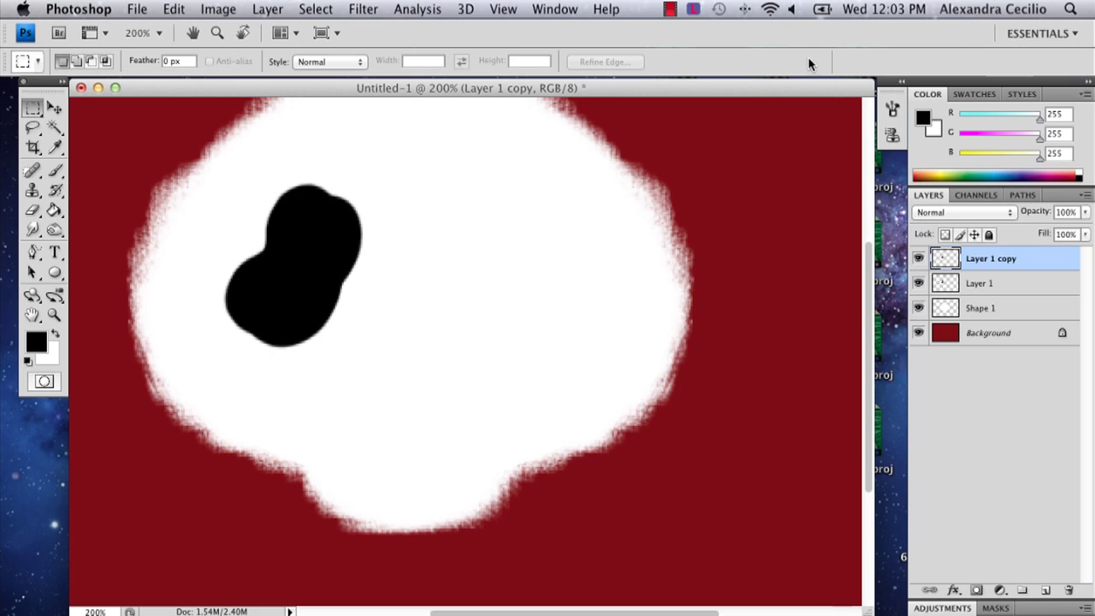
{"action": "key", "text": "super+z"}
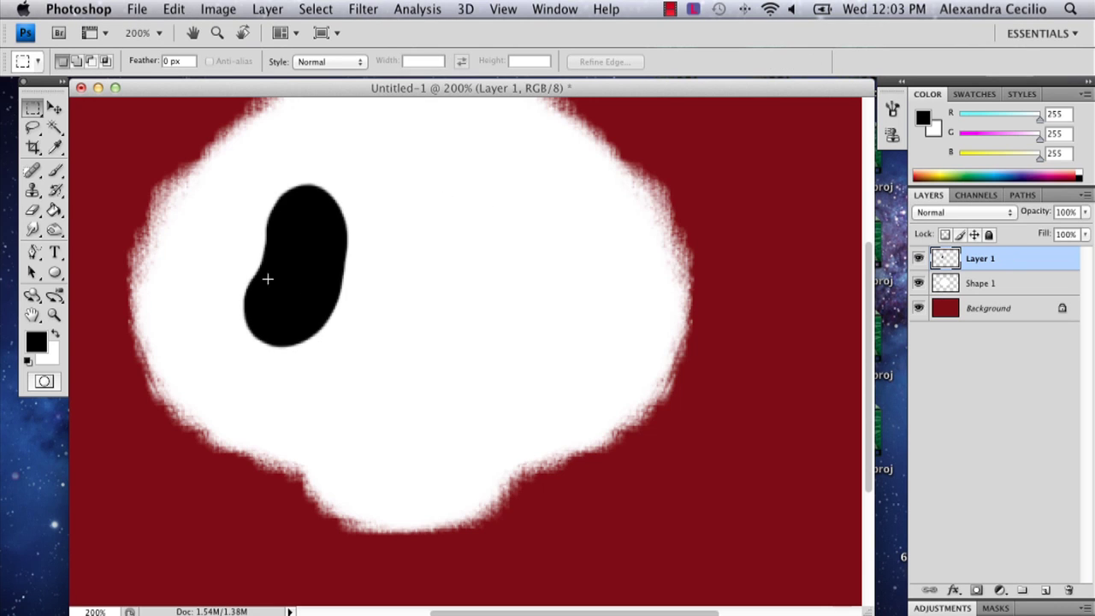
Rotate the left eye patch to 19.6° with Free Transform and apply it
{"action": "right_click", "coordinate": [248, 248]}
{"action": "left_click", "coordinate": [342, 388]}
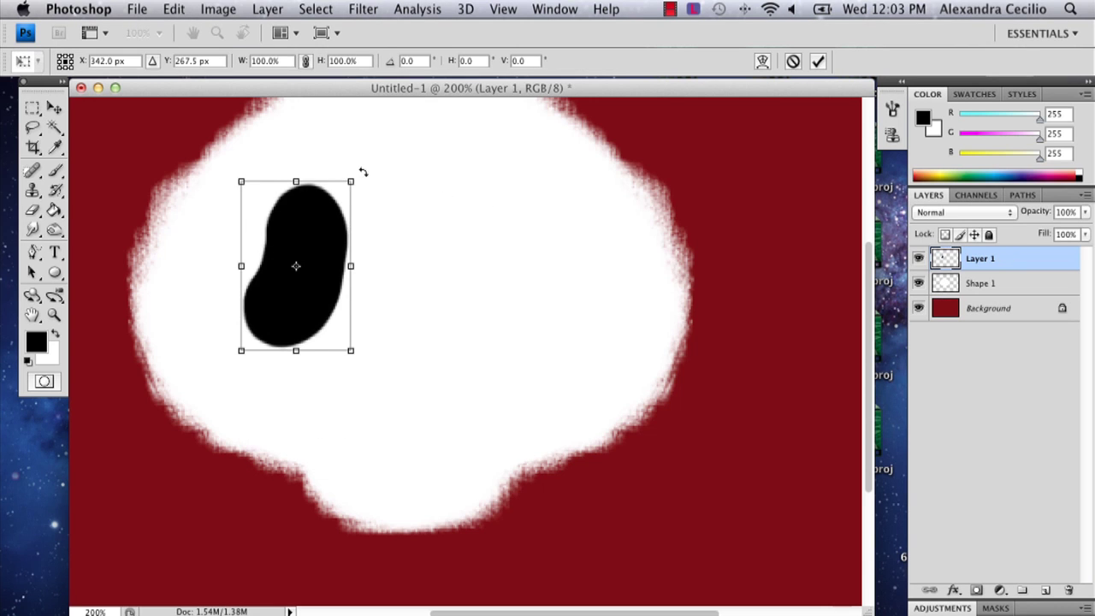
{"action": "left_click_drag", "start_coordinate": [362, 172], "coordinate": [390, 200]}
{"action": "left_click", "coordinate": [817, 61]}
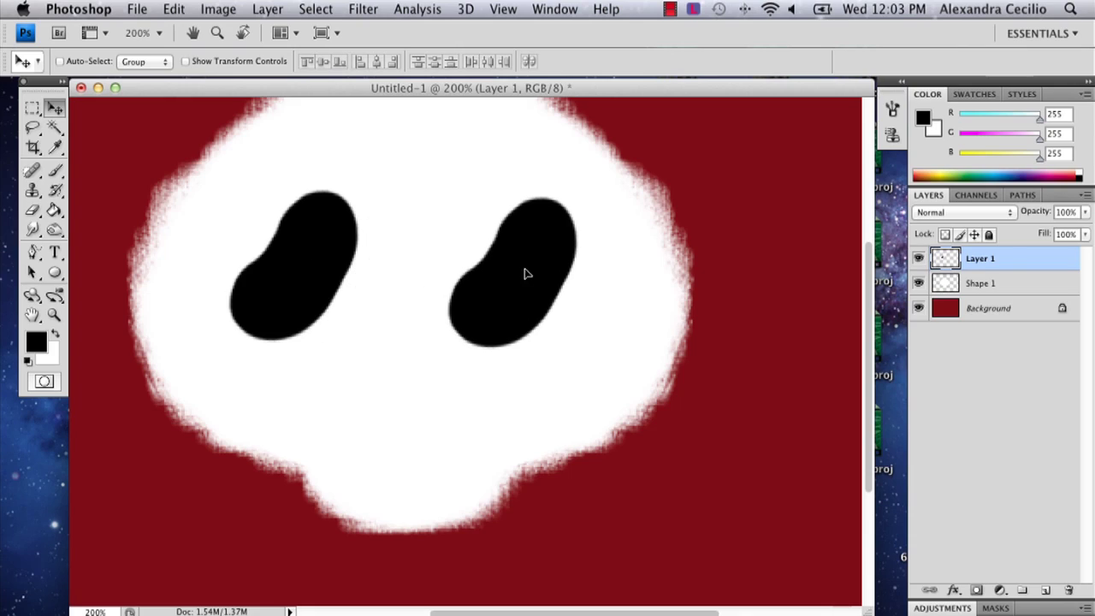
Flip the right eye patch horizontally with Free Transform so both patches mirror each other
{"action": "left_click", "coordinate": [33, 107]}
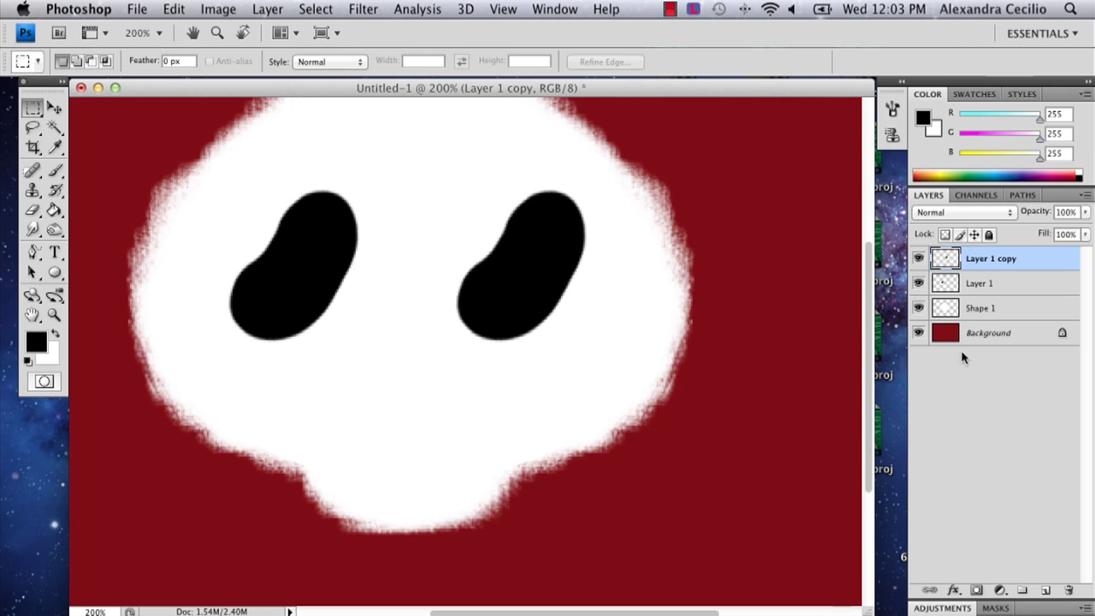
{"action": "right_click", "coordinate": [525, 270]}
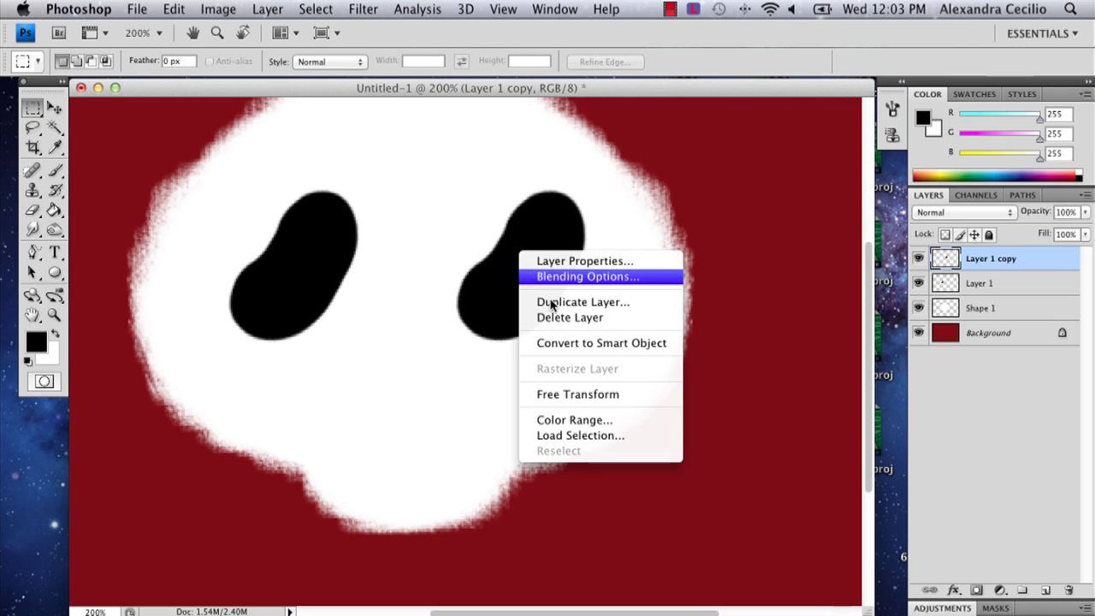
{"action": "left_click", "coordinate": [575, 392]}
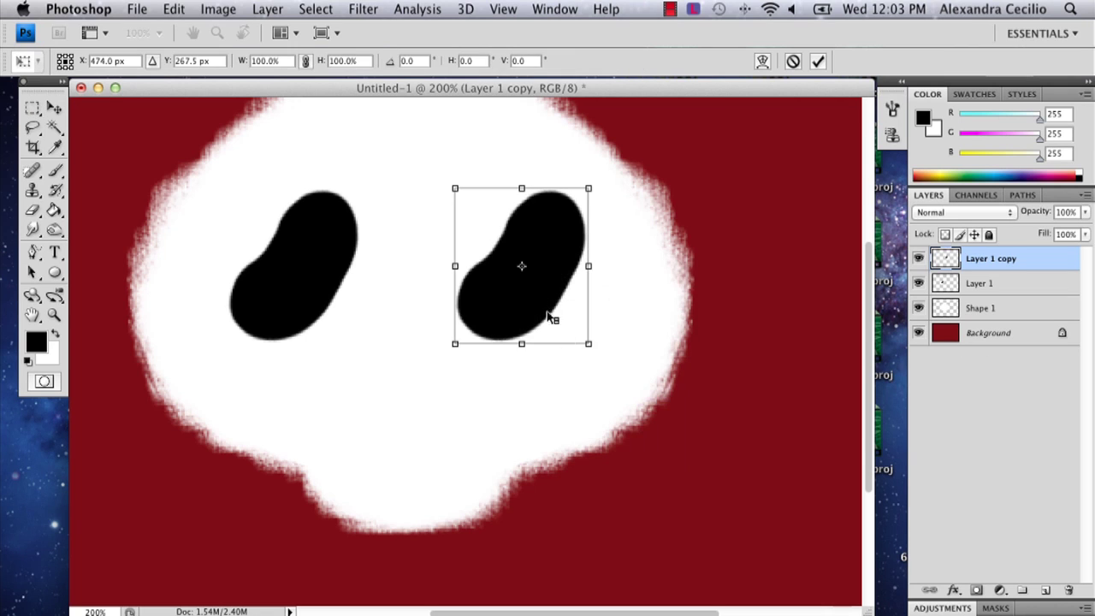
{"action": "right_click", "coordinate": [530, 267]}
{"action": "left_click", "coordinate": [590, 477]}
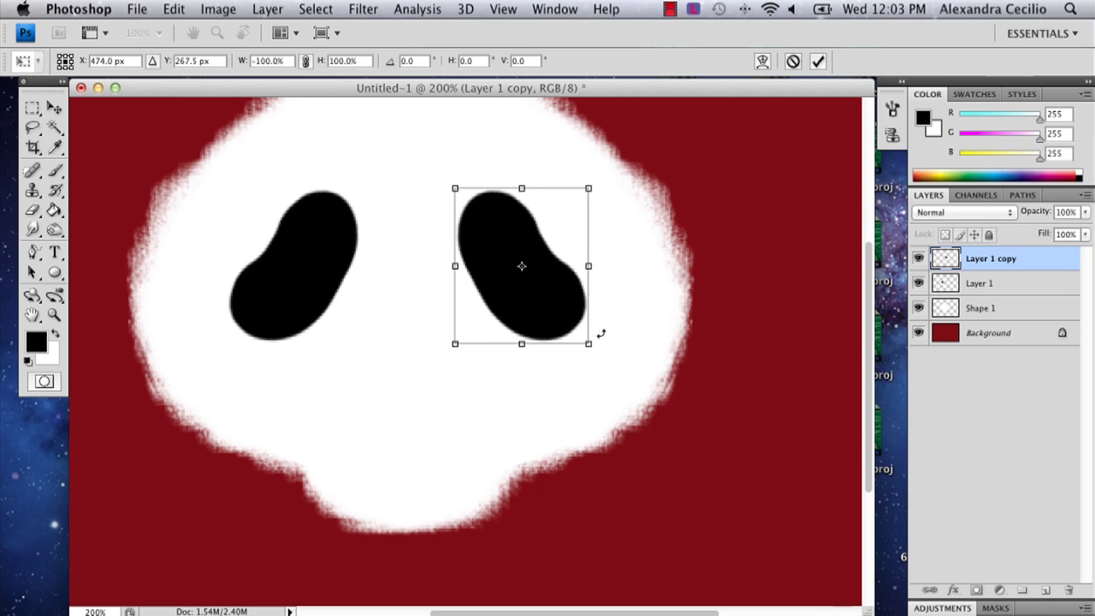
{"action": "left_click", "coordinate": [819, 60]}
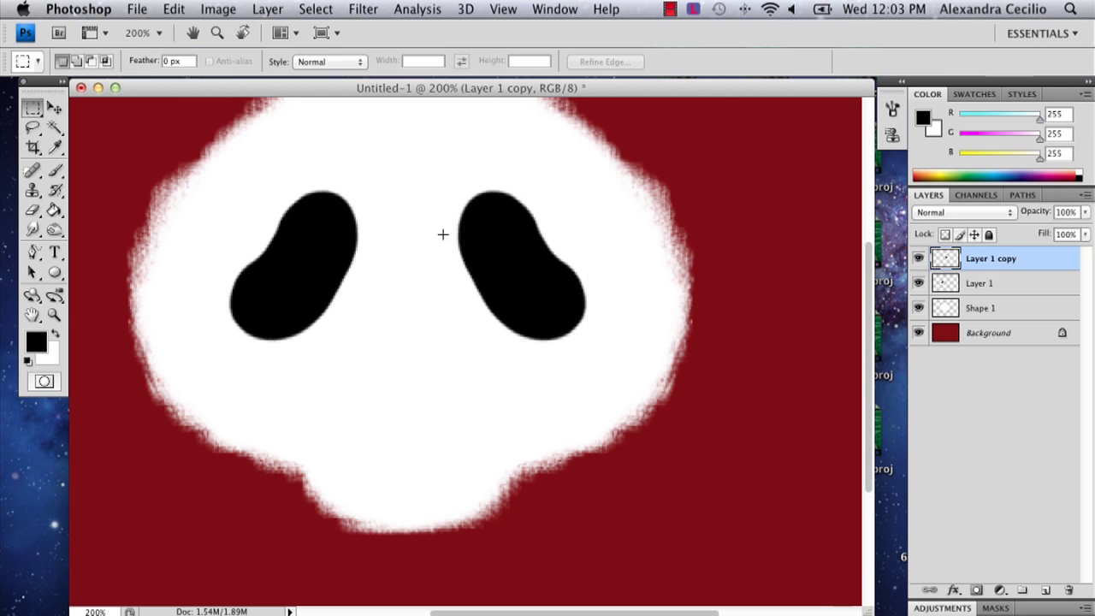
Select the Brush tool with a 4 px master diameter
{"action": "left_click", "coordinate": [55, 173]}
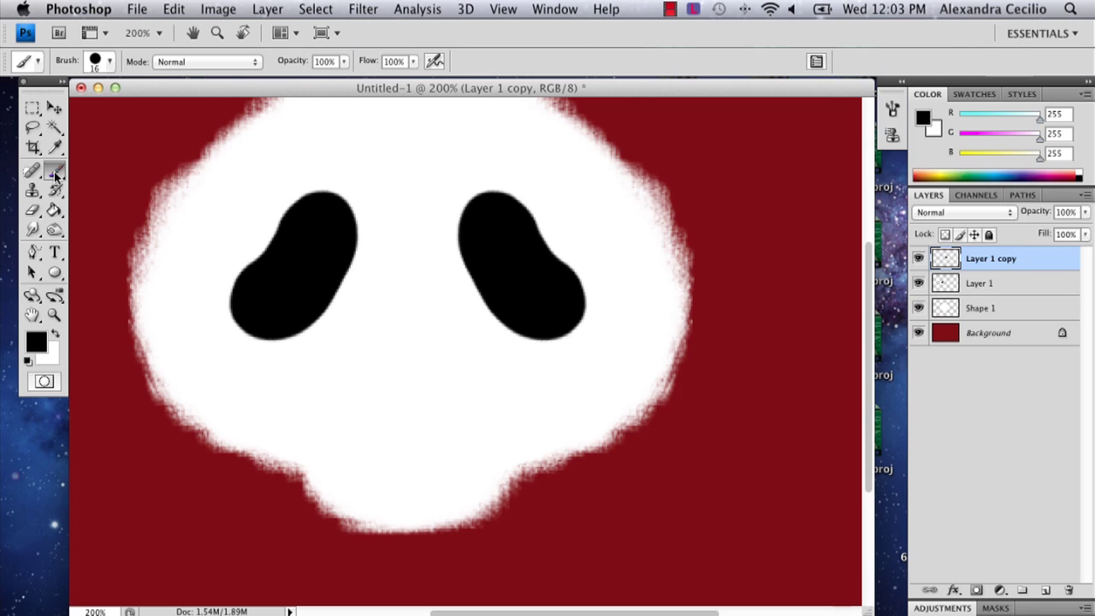
{"action": "left_click", "coordinate": [109, 63]}
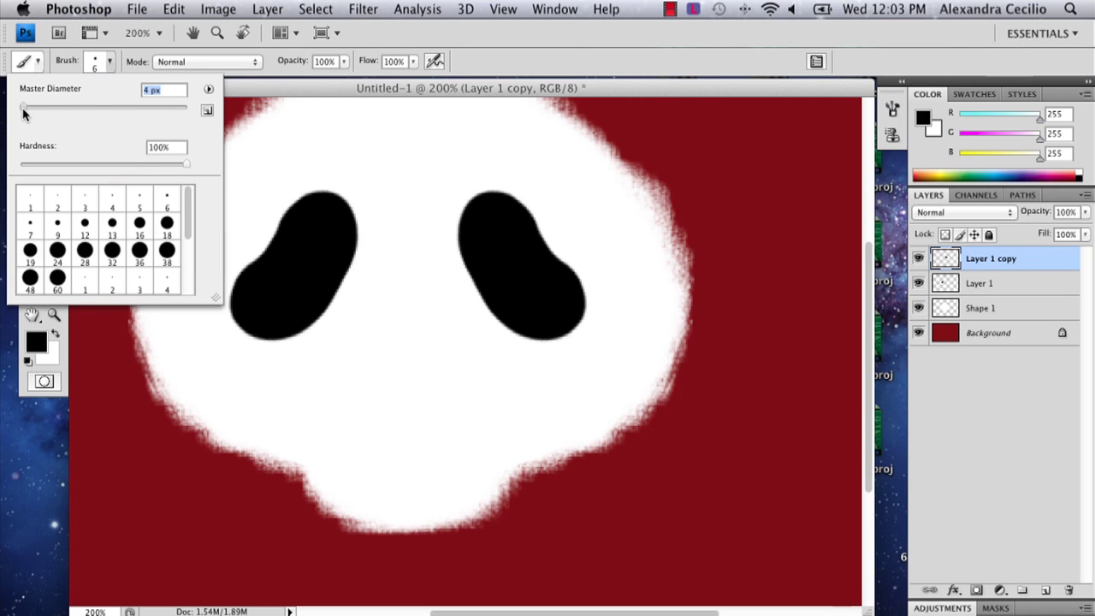
{"action": "left_click", "coordinate": [109, 55]}
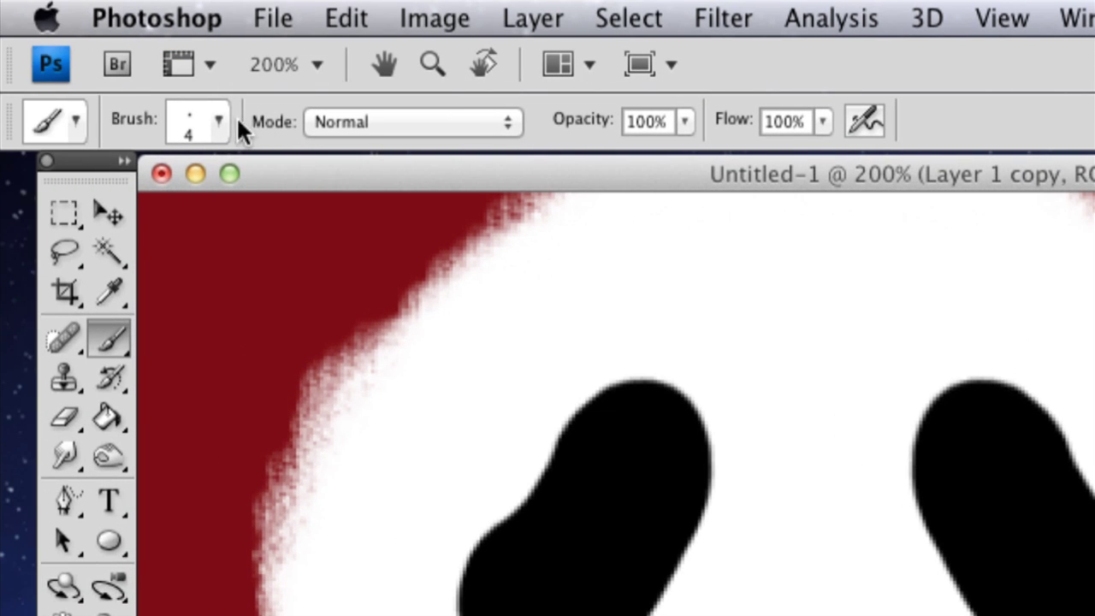
{"action": "left_click", "coordinate": [110, 60]}
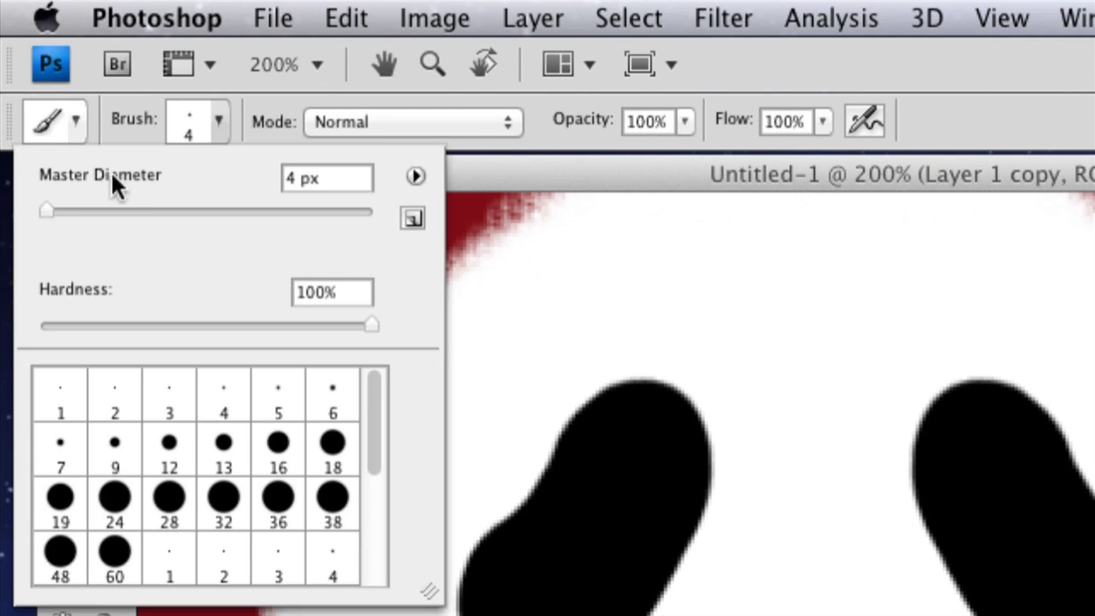
{"action": "left_click", "coordinate": [241, 101]}
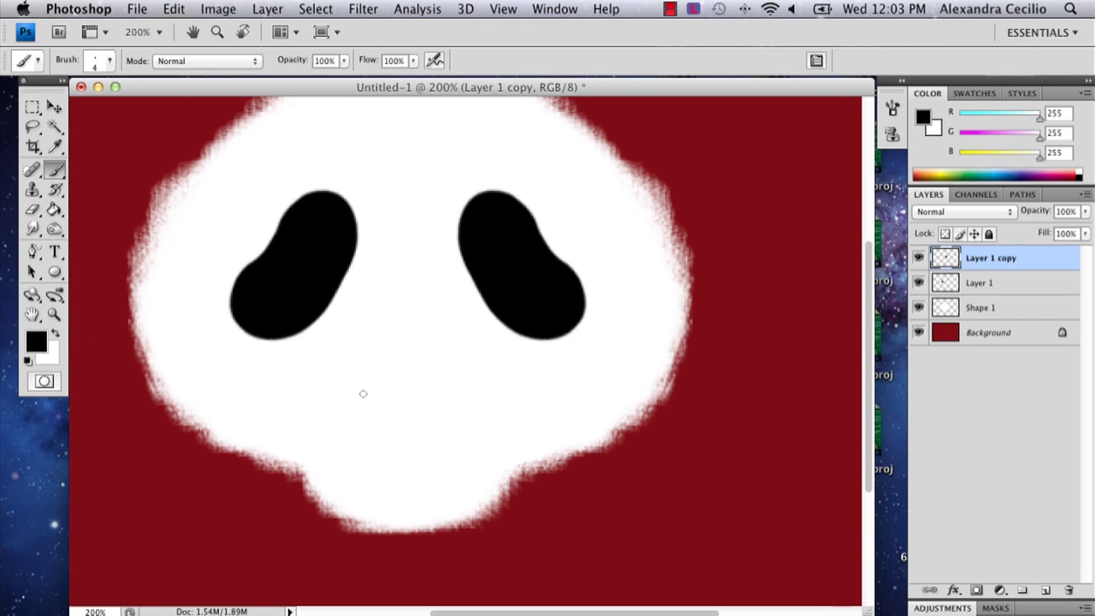
Paint the black nose and mouth strokes below the eyes, undoing the unwanted strokes
{"action": "left_click", "coordinate": [358, 435]}
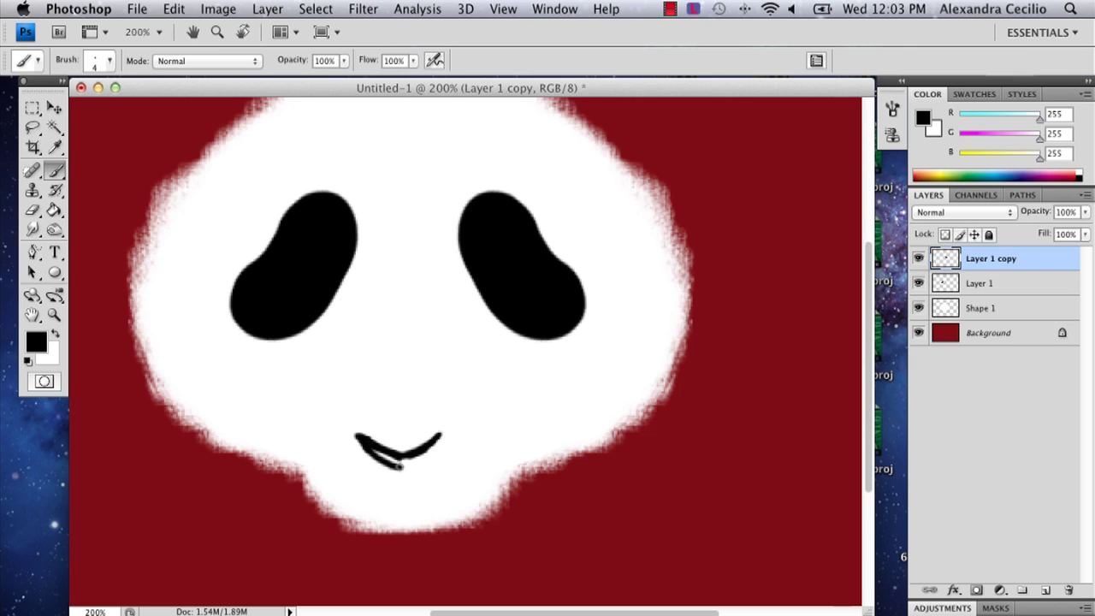
{"action": "left_click_drag", "start_coordinate": [399, 465], "coordinate": [443, 439]}
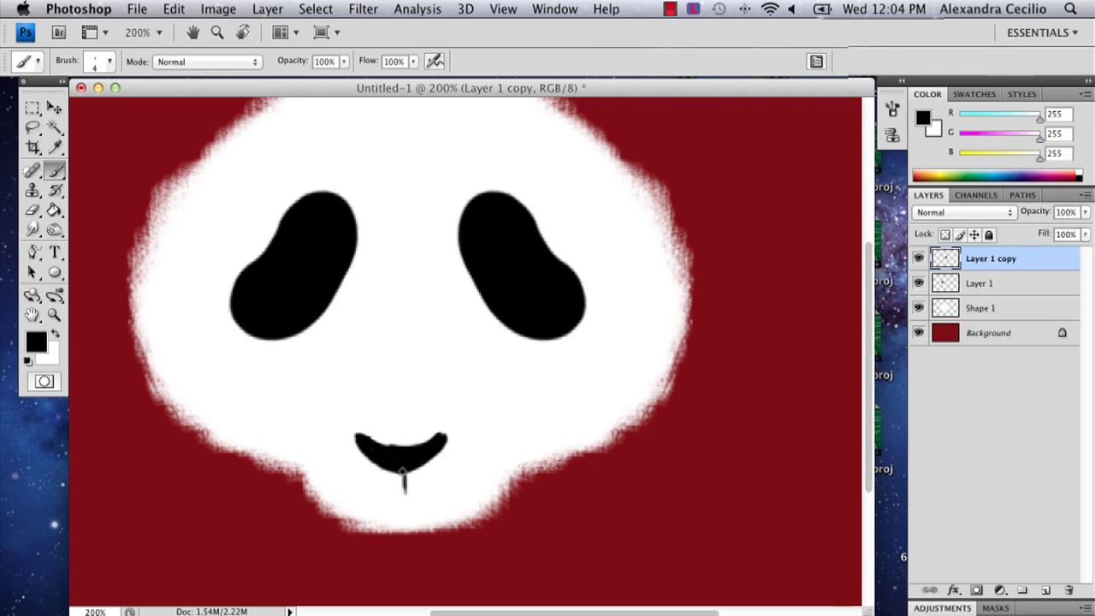
{"action": "key", "text": "super+z"}
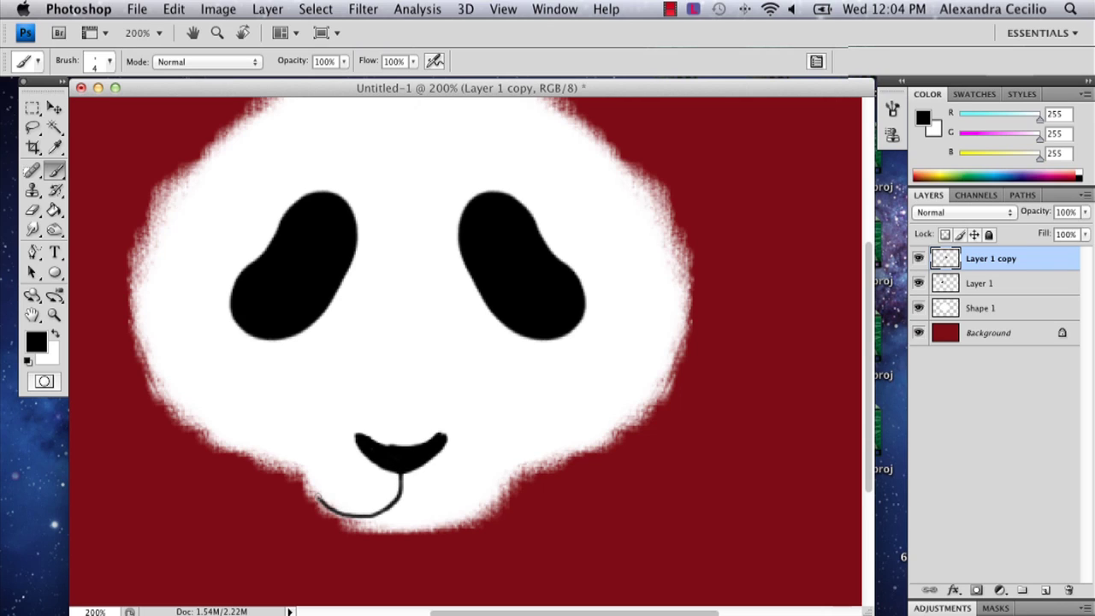
{"action": "key", "text": "alt+super+z"}
{"action": "key", "text": "alt+super+z"}
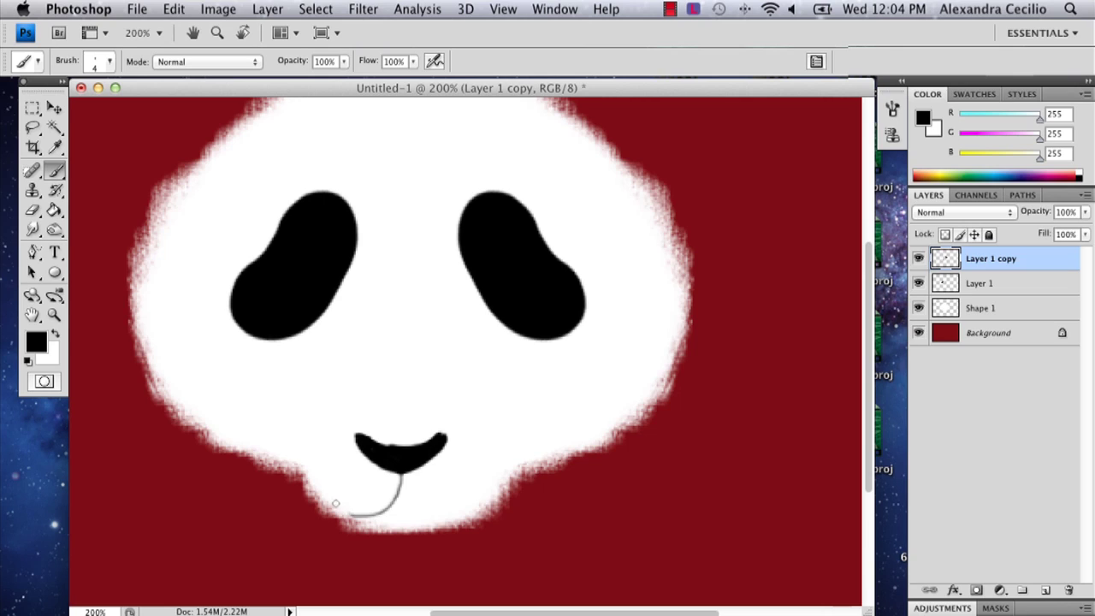
{"action": "key", "text": "alt+super+z"}
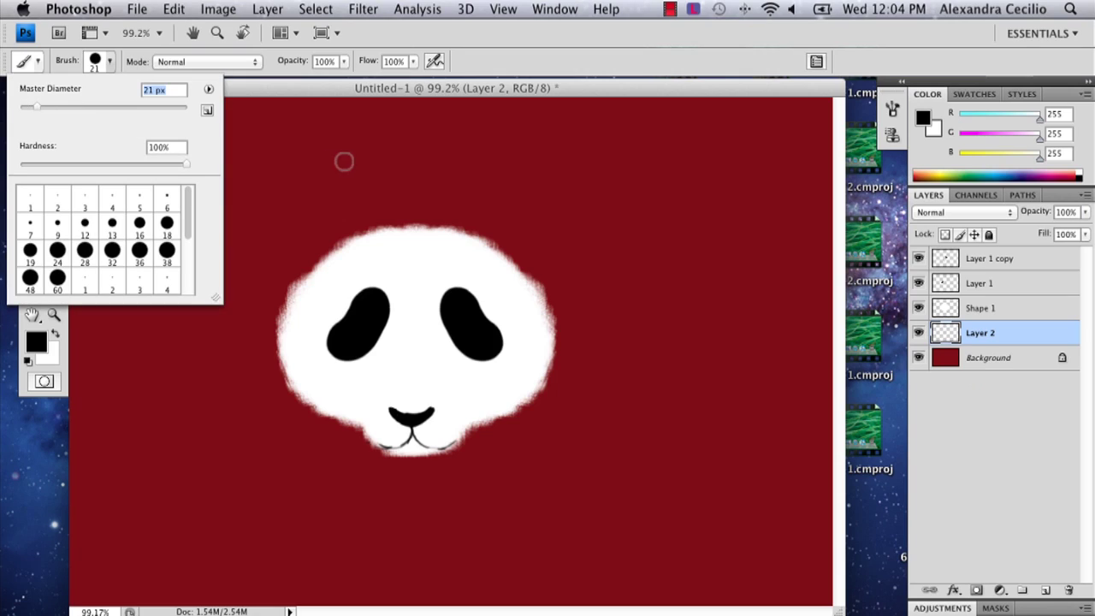
Discard a first ear attempt, load Dry Media Brushes and pick the 29 px brush
{"action": "left_click", "coordinate": [342, 246]}
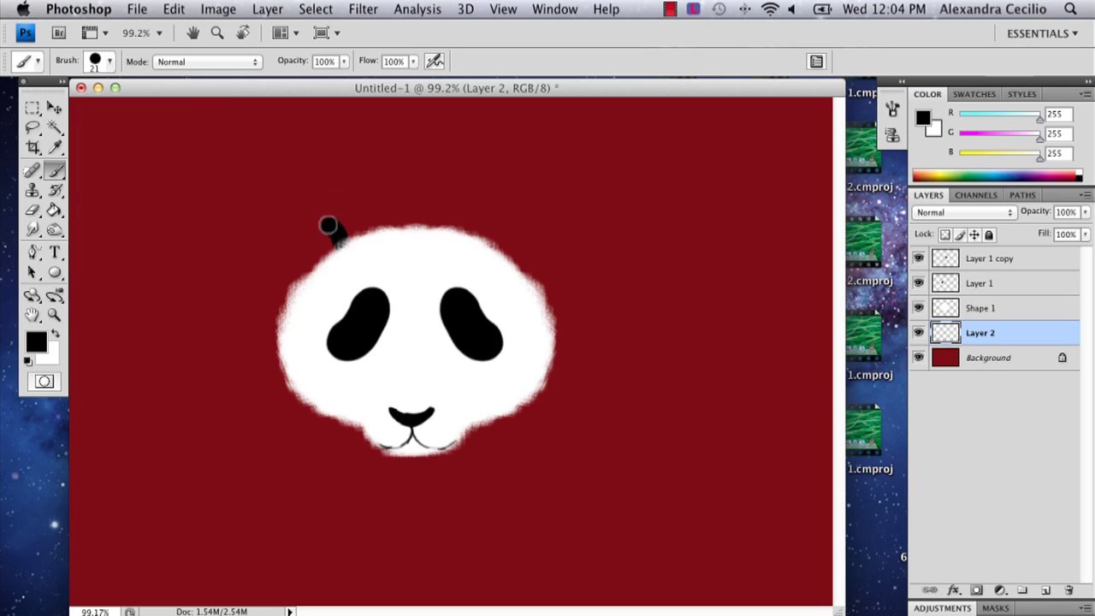
{"action": "mouse_move", "coordinate": [328, 225]}
{"action": "left_mouse_down"}
{"action": "mouse_move", "coordinate": [283, 250]}
{"action": "mouse_move", "coordinate": [281, 283]}
{"action": "mouse_move", "coordinate": [300, 291]}
{"action": "mouse_move", "coordinate": [325, 250]}
{"action": "left_mouse_up"}
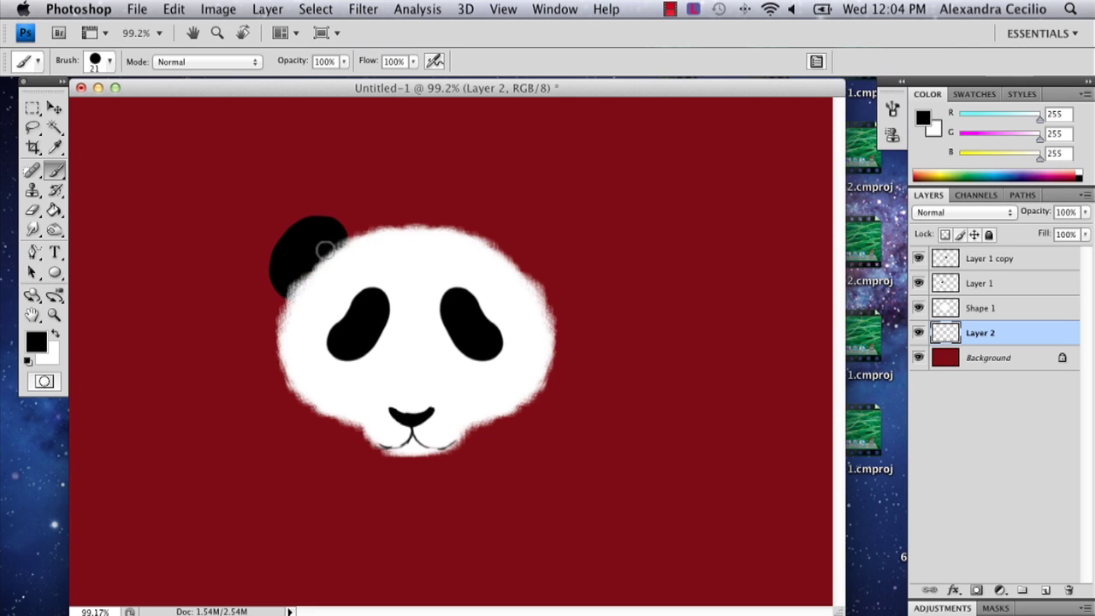
{"action": "key", "text": "super+z"}
{"action": "left_click", "coordinate": [110, 64]}
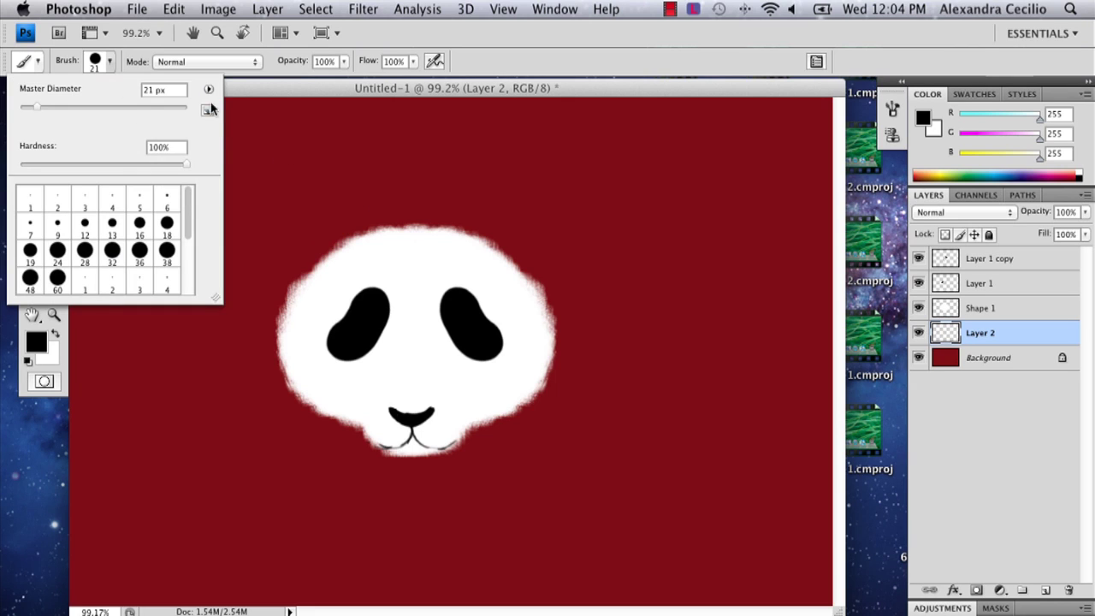
{"action": "left_click", "coordinate": [208, 110]}
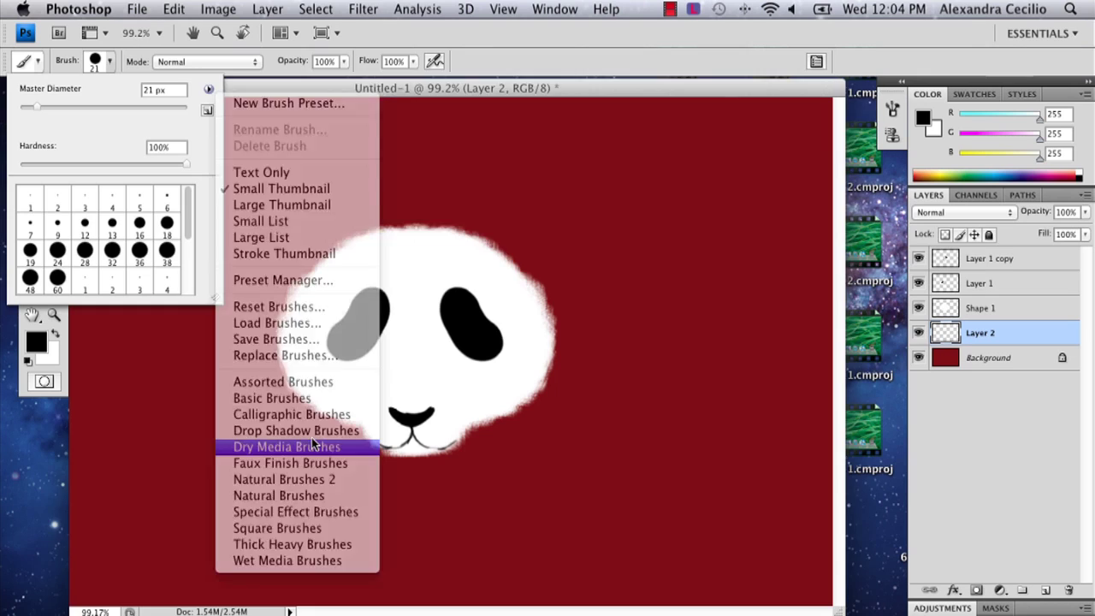
{"action": "left_click", "coordinate": [313, 444]}
{"action": "left_click", "coordinate": [620, 214]}
{"action": "left_click", "coordinate": [85, 280]}
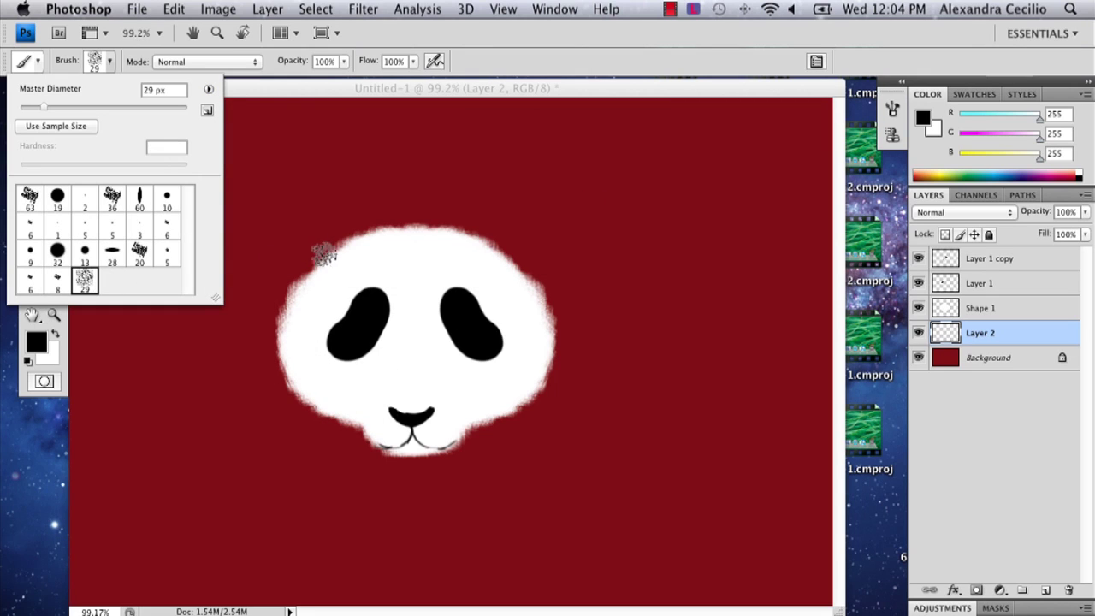
{"action": "left_click", "coordinate": [313, 248]}
Paint a fuzzy black ear at the panda's top-left and duplicate it to the right
{"action": "mouse_move", "coordinate": [313, 247]}
{"action": "left_mouse_down"}
{"action": "mouse_move", "coordinate": [303, 278]}
{"action": "mouse_move", "coordinate": [325, 254]}
{"action": "mouse_move", "coordinate": [305, 237]}
{"action": "mouse_move", "coordinate": [303, 274]}
{"action": "mouse_move", "coordinate": [319, 234]}
{"action": "mouse_move", "coordinate": [331, 249]}
{"action": "mouse_move", "coordinate": [304, 231]}
{"action": "mouse_move", "coordinate": [291, 262]}
{"action": "mouse_move", "coordinate": [308, 280]}
{"action": "mouse_move", "coordinate": [297, 250]}
{"action": "mouse_move", "coordinate": [332, 244]}
{"action": "mouse_move", "coordinate": [295, 271]}
{"action": "mouse_move", "coordinate": [293, 235]}
{"action": "mouse_move", "coordinate": [340, 236]}
{"action": "mouse_move", "coordinate": [334, 227]}
{"action": "mouse_move", "coordinate": [281, 243]}
{"action": "mouse_move", "coordinate": [301, 279]}
{"action": "mouse_move", "coordinate": [286, 267]}
{"action": "mouse_move", "coordinate": [326, 220]}
{"action": "mouse_move", "coordinate": [319, 274]}
{"action": "mouse_move", "coordinate": [315, 245]}
{"action": "mouse_move", "coordinate": [338, 231]}
{"action": "mouse_move", "coordinate": [298, 226]}
{"action": "mouse_move", "coordinate": [294, 272]}
{"action": "mouse_move", "coordinate": [282, 264]}
{"action": "mouse_move", "coordinate": [293, 221]}
{"action": "mouse_move", "coordinate": [344, 233]}
{"action": "mouse_move", "coordinate": [349, 248]}
{"action": "mouse_move", "coordinate": [300, 220]}
{"action": "mouse_move", "coordinate": [278, 254]}
{"action": "mouse_move", "coordinate": [301, 293]}
{"action": "mouse_move", "coordinate": [302, 244]}
{"action": "mouse_move", "coordinate": [325, 229]}
{"action": "mouse_move", "coordinate": [441, 220]}
{"action": "mouse_move", "coordinate": [471, 242]}
{"action": "left_mouse_up"}
{"action": "left_click", "coordinate": [54, 108]}
{"action": "left_click", "coordinate": [32, 108]}
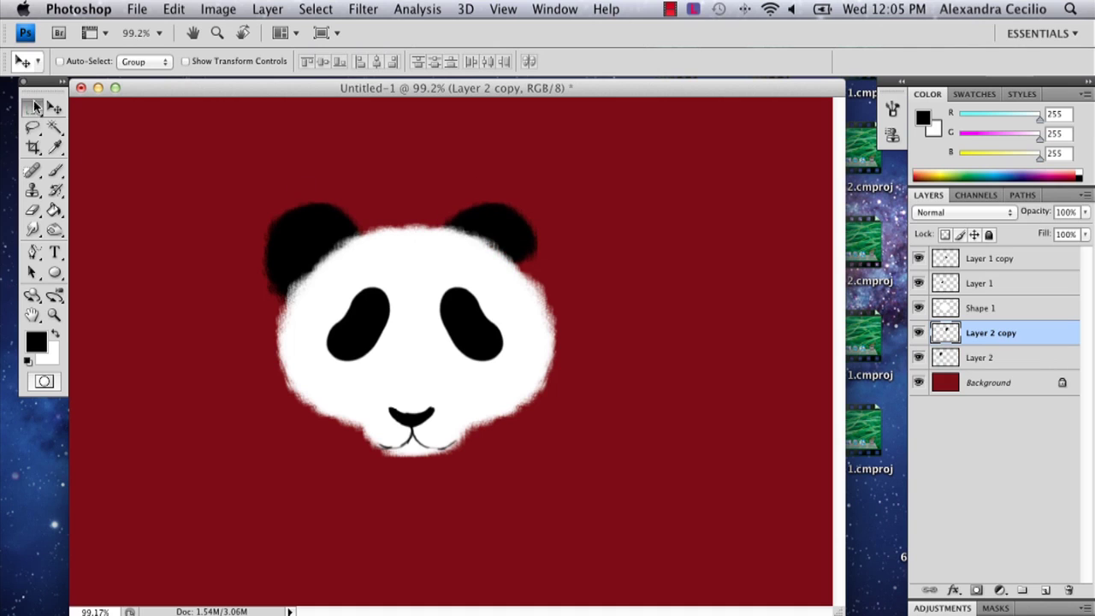
Flip the duplicated ear horizontally and move it out to the top-right
{"action": "right_click", "coordinate": [468, 220]}
{"action": "left_click", "coordinate": [558, 366]}
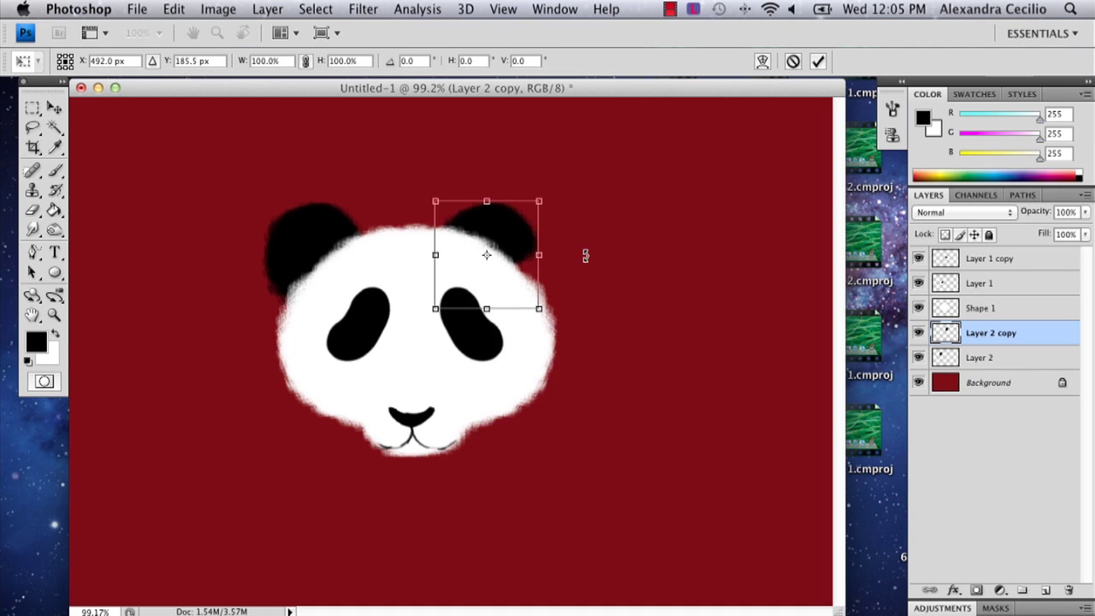
{"action": "right_click", "coordinate": [511, 253]}
{"action": "left_click", "coordinate": [520, 426]}
{"action": "left_click", "coordinate": [818, 61]}
{"action": "left_click", "coordinate": [54, 107]}
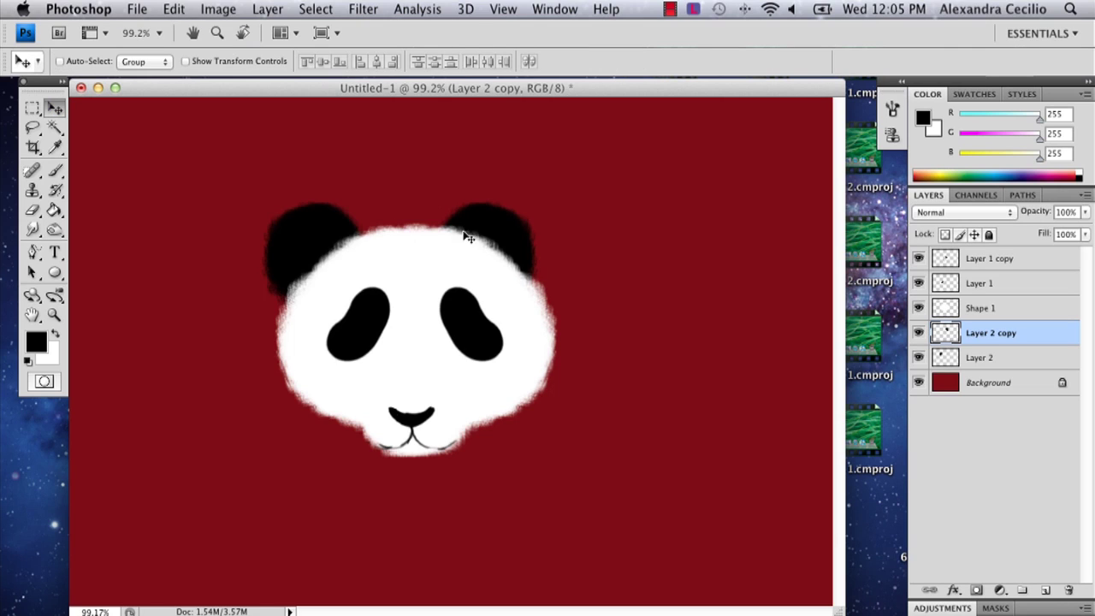
{"action": "left_click_drag", "start_coordinate": [467, 237], "coordinate": [508, 226]}
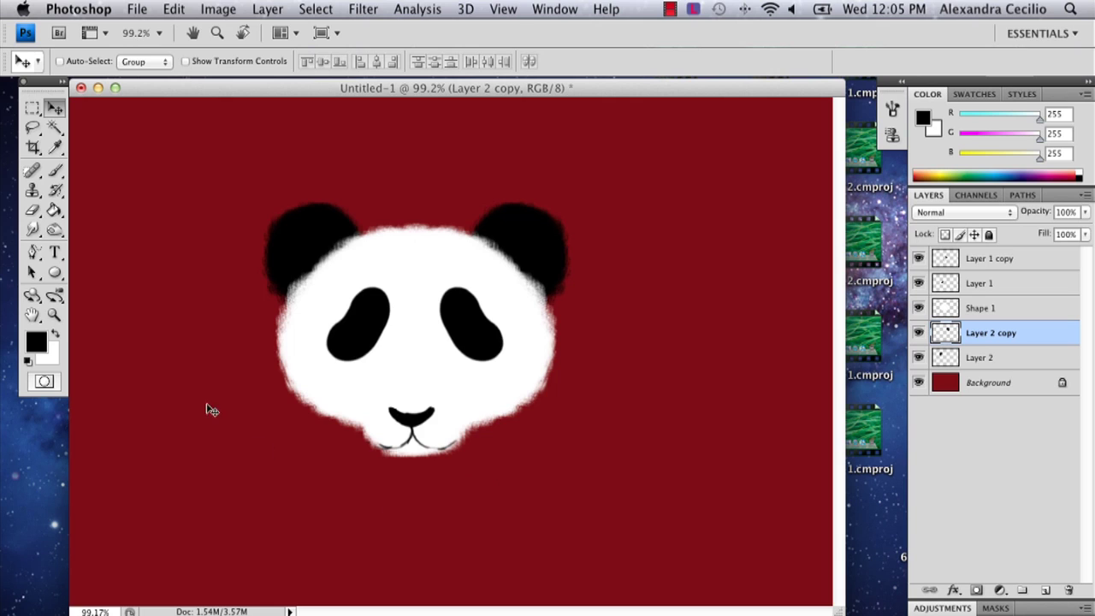
Set up a white 12 px hard round brush from Basic Brushes and select Layer 1 copy
{"action": "left_click", "coordinate": [55, 170]}
{"action": "left_click", "coordinate": [55, 334]}
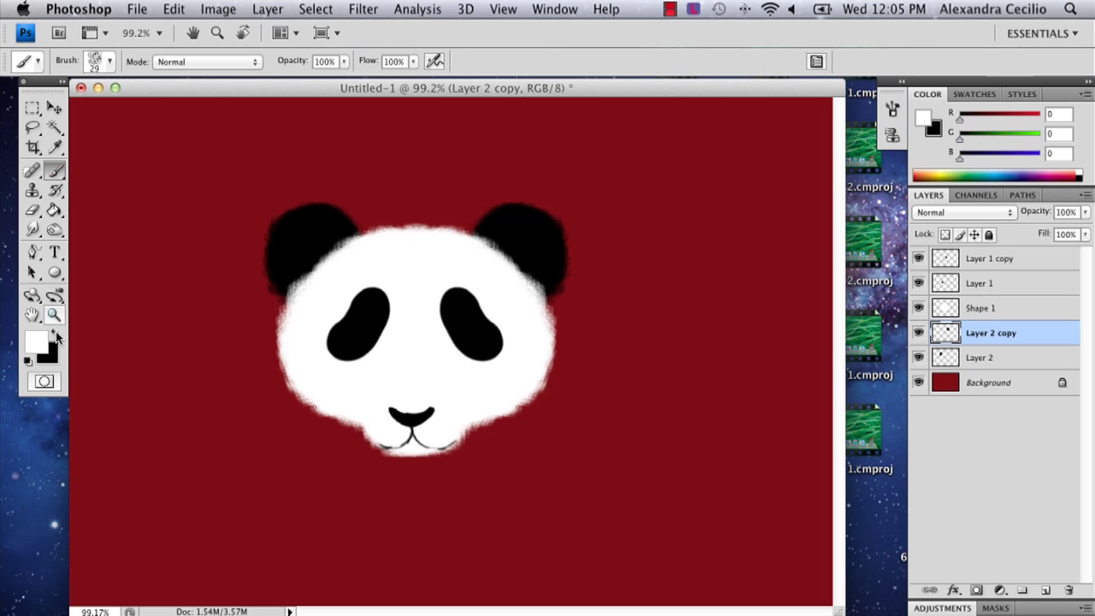
{"action": "left_click", "coordinate": [110, 62]}
{"action": "left_click", "coordinate": [207, 89]}
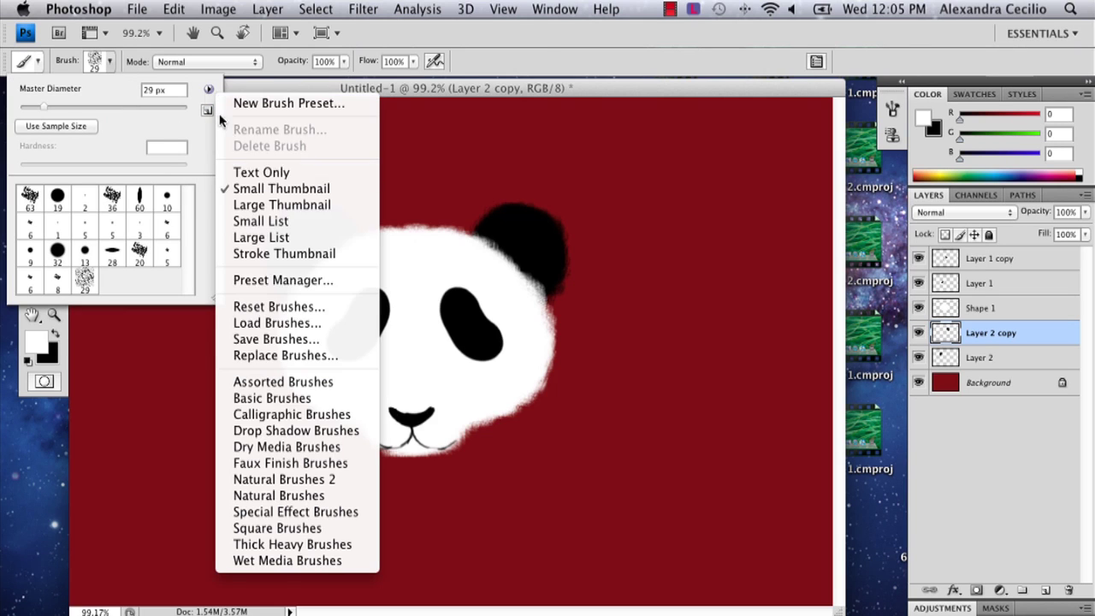
{"action": "left_click", "coordinate": [298, 398]}
{"action": "left_click", "coordinate": [630, 217]}
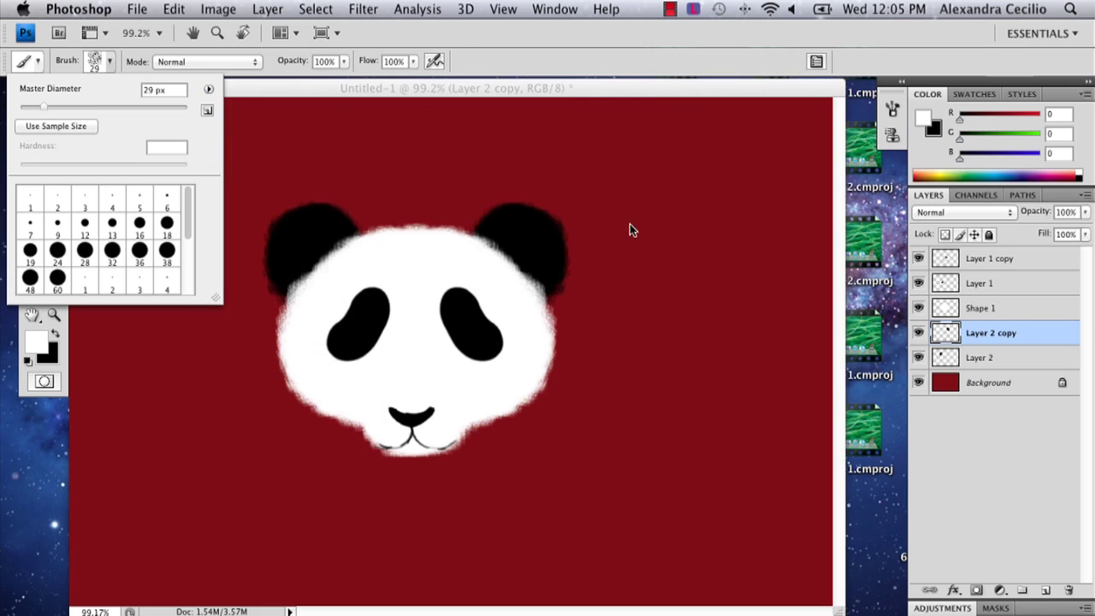
{"action": "left_click", "coordinate": [92, 236]}
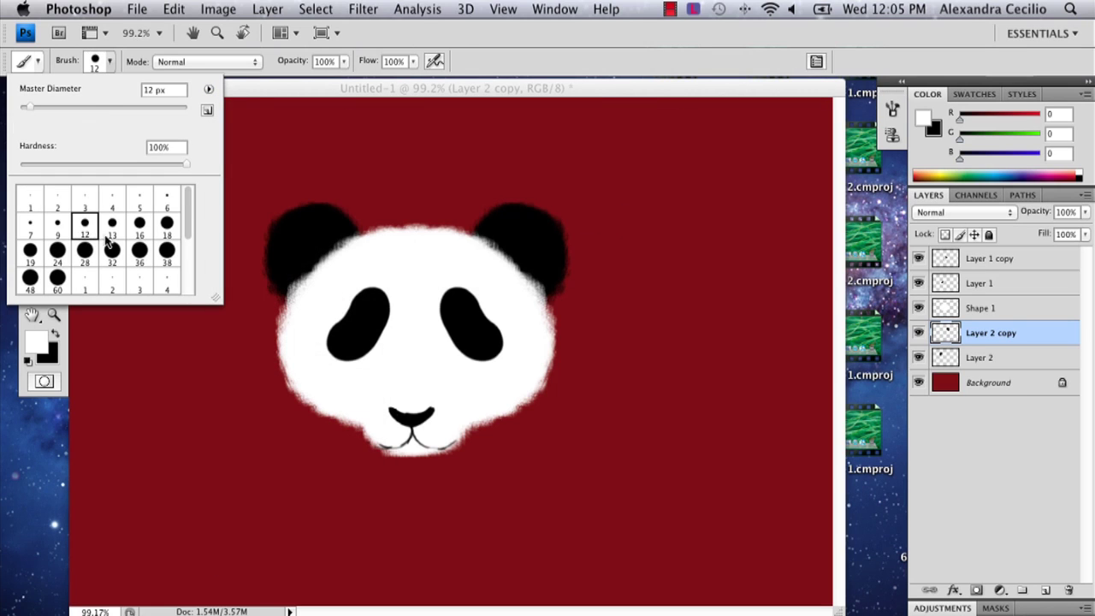
{"action": "left_click", "coordinate": [363, 323]}
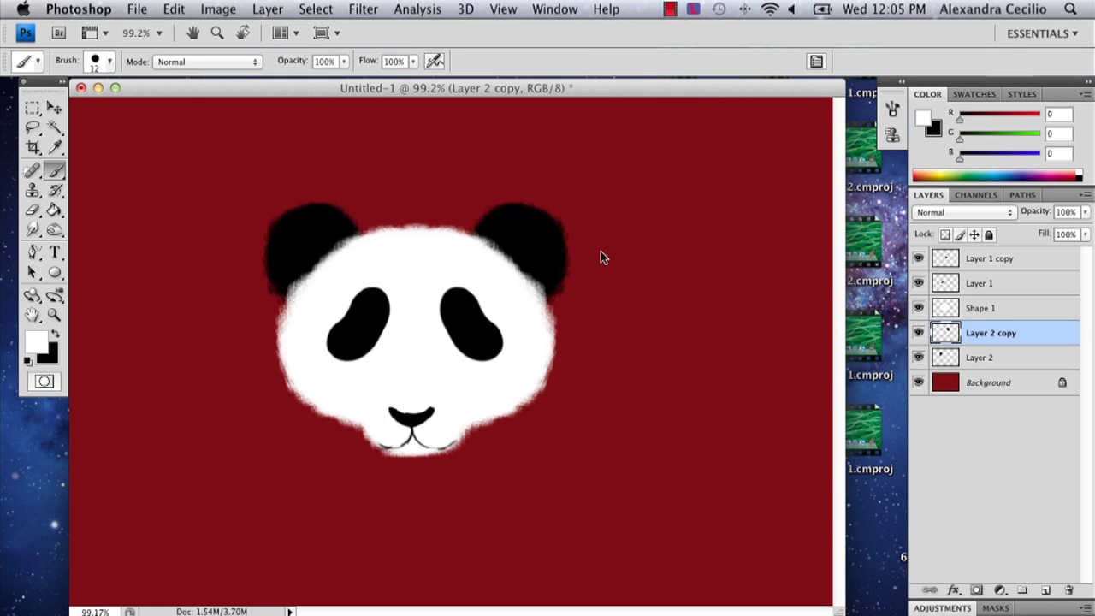
{"action": "left_click", "coordinate": [993, 264]}
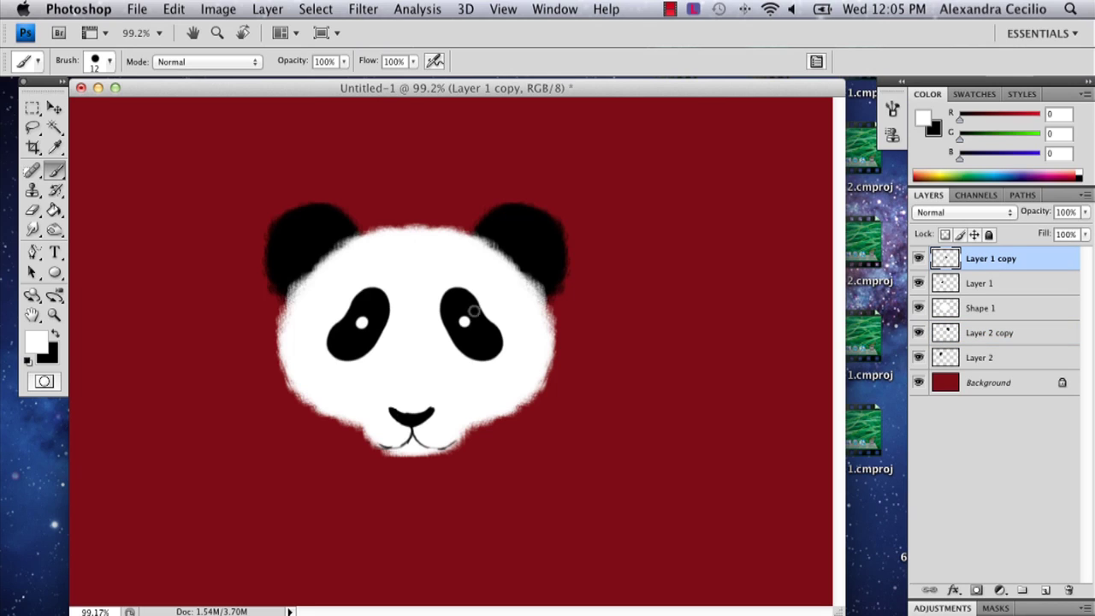
{"action": "left_click", "coordinate": [54, 332]}
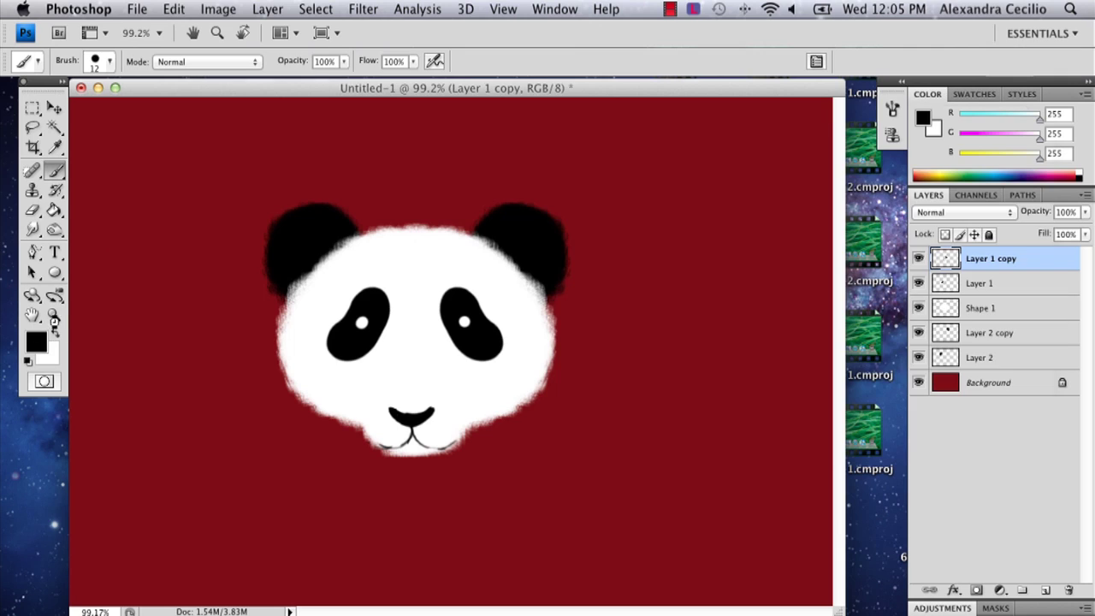
Set the foreground to light grey #d2d2d2 and paint a line left of the nose
{"action": "left_click", "coordinate": [36, 343]}
{"action": "left_click_drag", "start_coordinate": [614, 200], "coordinate": [563, 194]}
{"action": "left_click", "coordinate": [962, 143]}
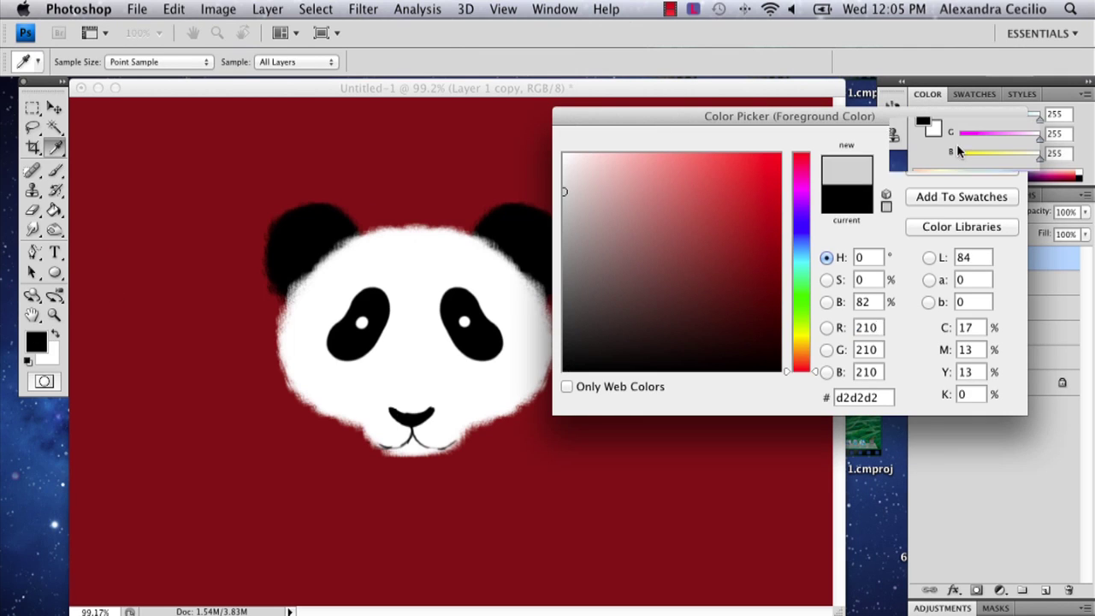
{"action": "left_click_drag", "start_coordinate": [363, 421], "coordinate": [386, 371]}
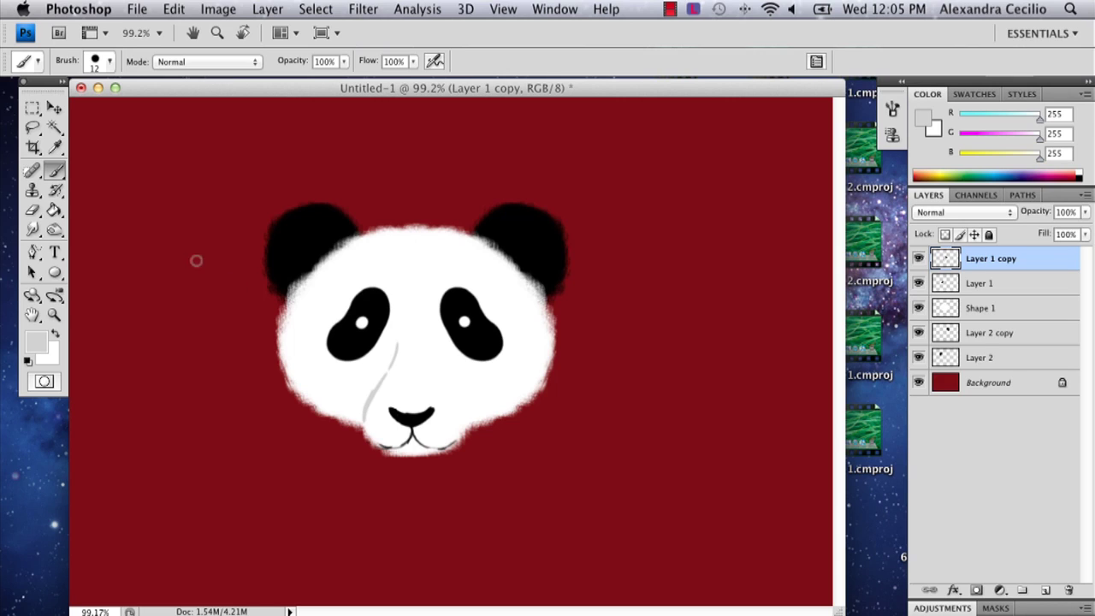
Lasso the grey line and drag a copy over to the right cheek
{"action": "left_click", "coordinate": [32, 126]}
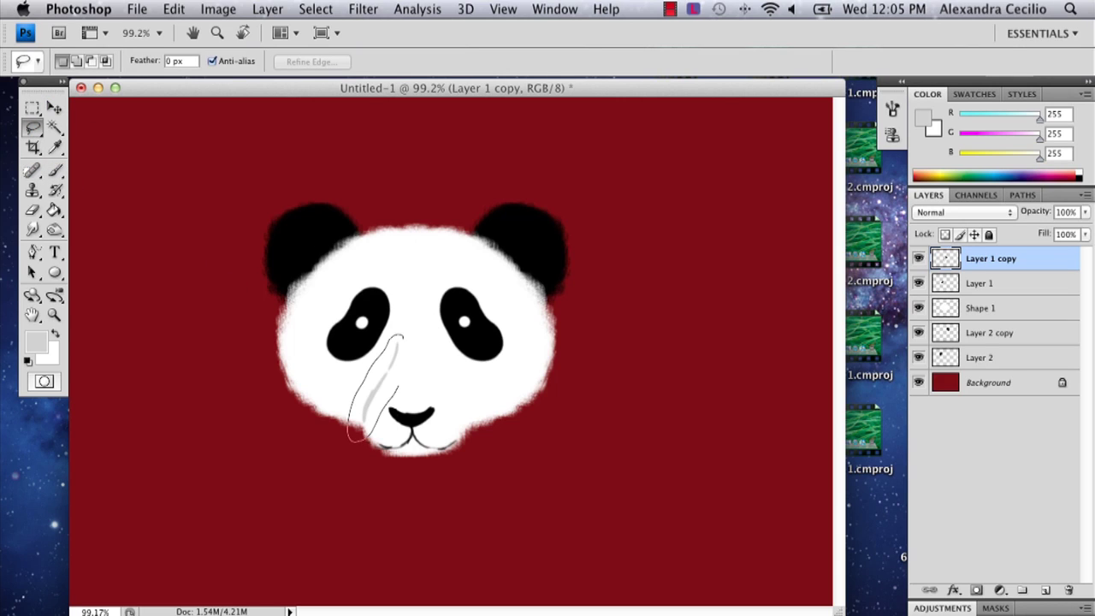
{"action": "left_click_drag", "start_coordinate": [349, 438], "coordinate": [351, 440]}
{"action": "left_click", "coordinate": [54, 108]}
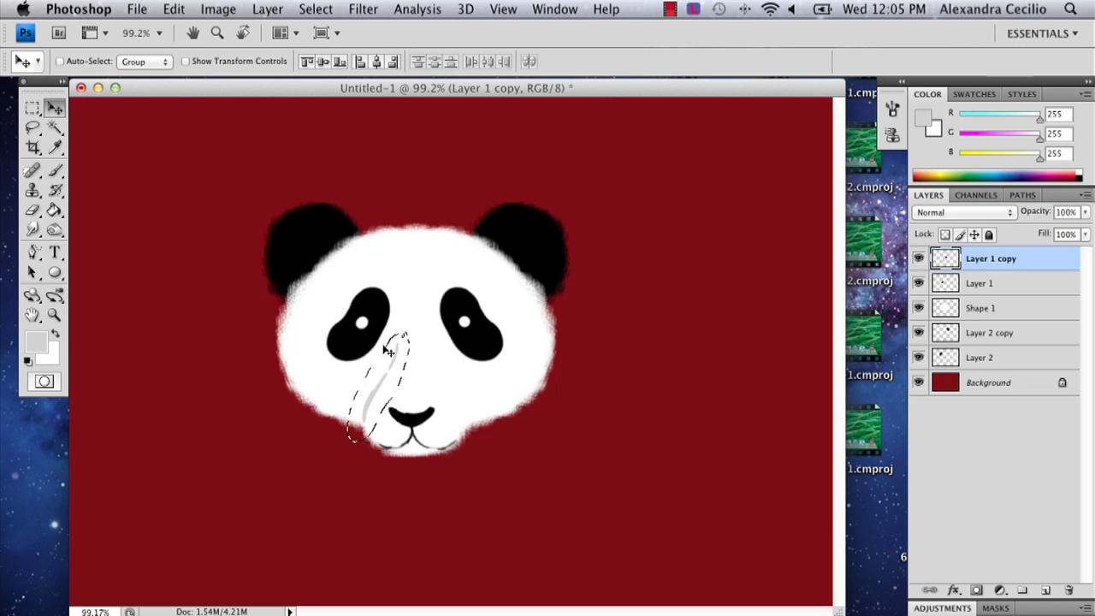
{"action": "left_click_drag", "start_coordinate": [391, 366], "coordinate": [460, 370]}
{"action": "key", "text": "m"}
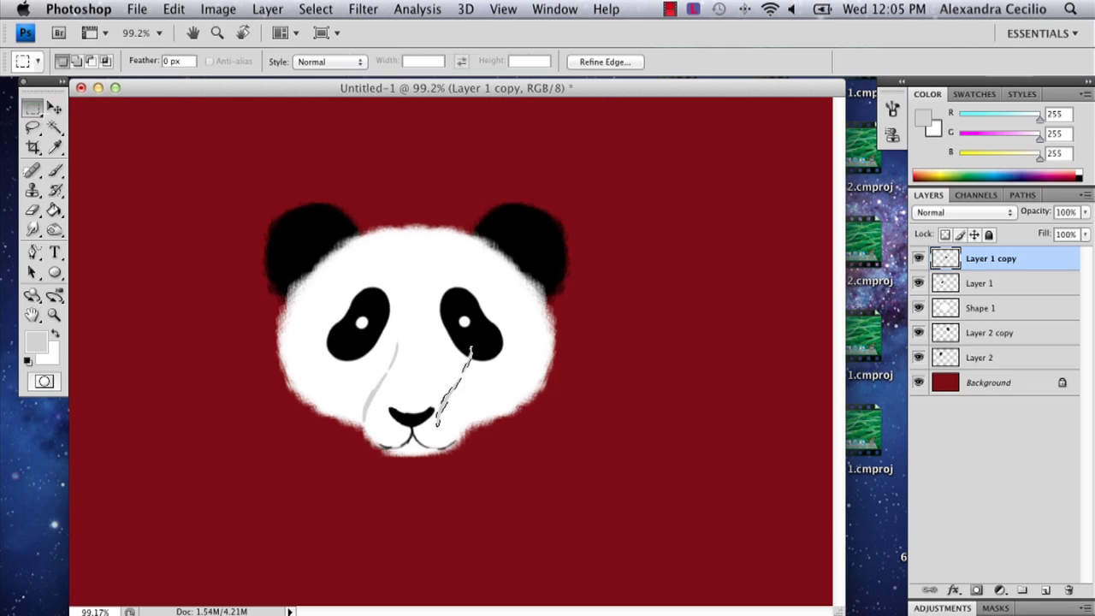
{"action": "key", "text": "super+z"}
Flip the copied grey line horizontally with Free Transform and apply it
{"action": "right_click", "coordinate": [455, 330]}
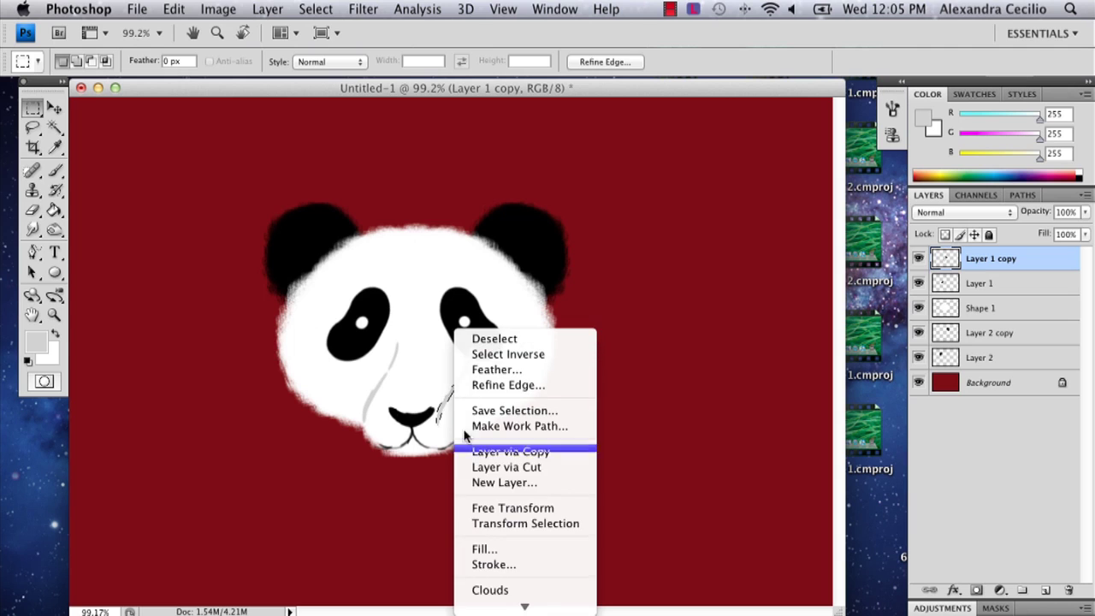
{"action": "left_click", "coordinate": [501, 511]}
{"action": "right_click", "coordinate": [442, 402]}
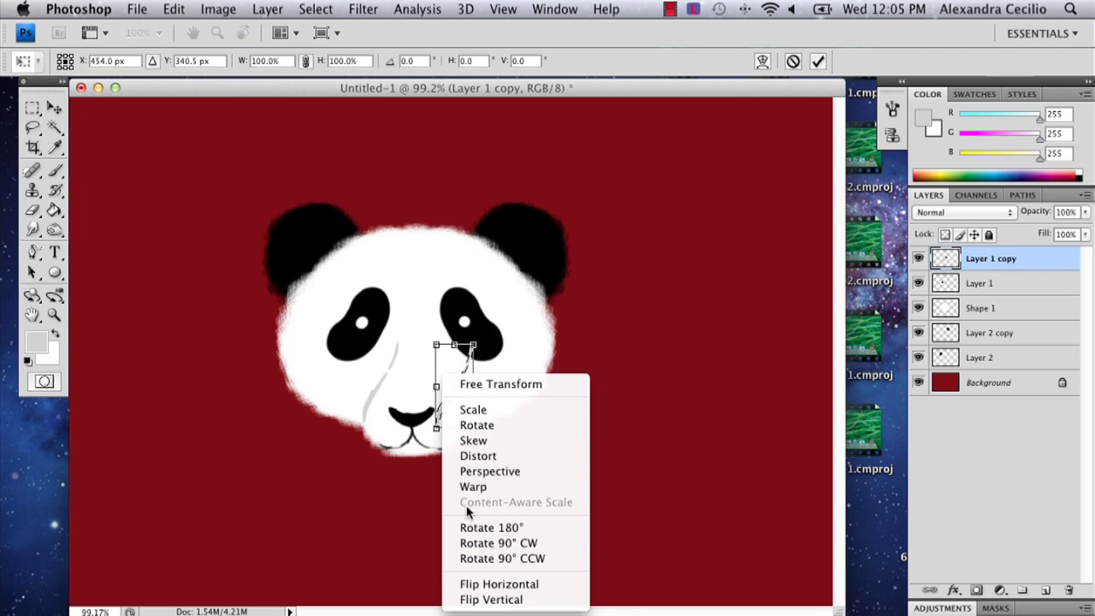
{"action": "left_click", "coordinate": [489, 585]}
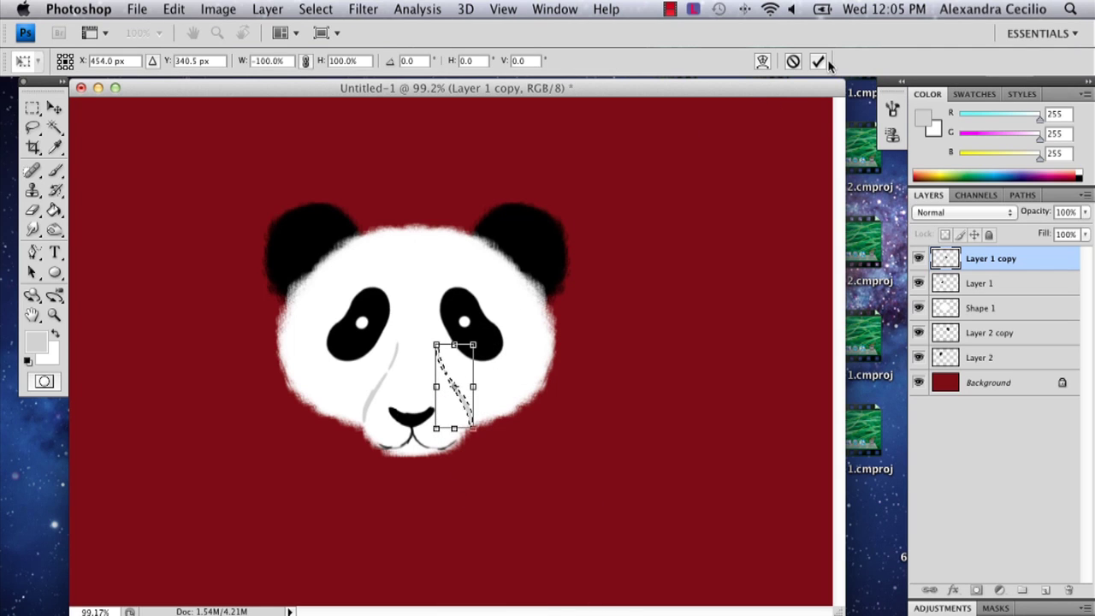
{"action": "key", "text": "Return"}
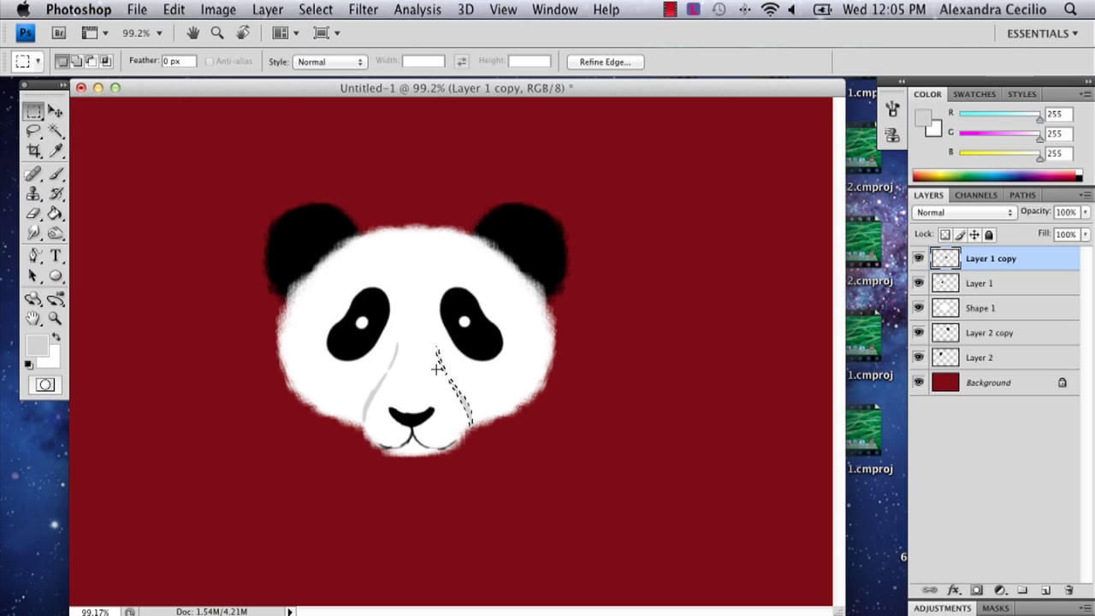
{"action": "key", "text": "v"}
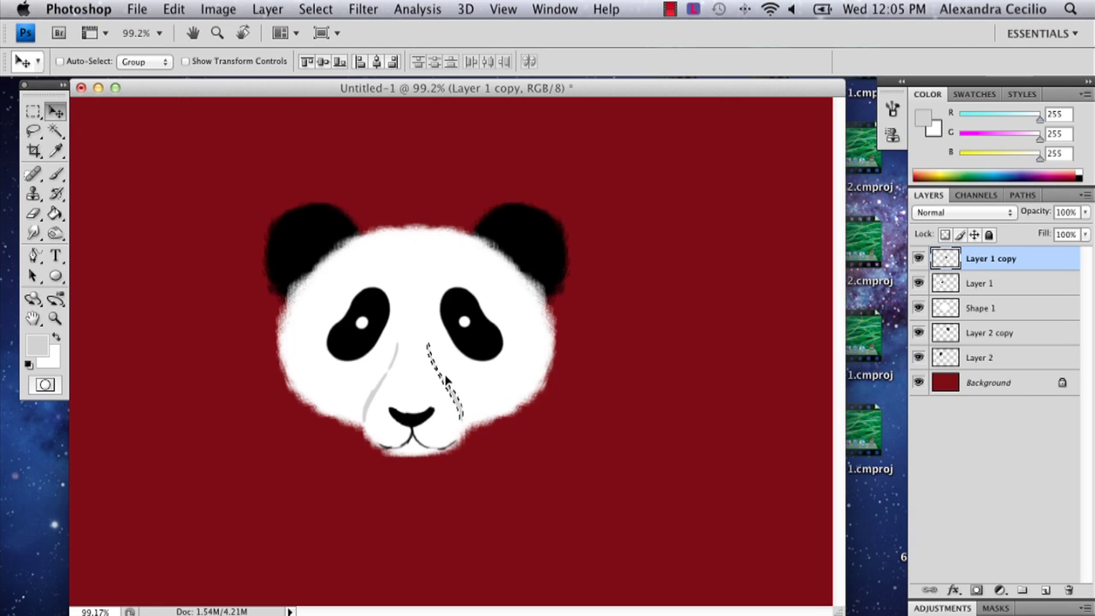